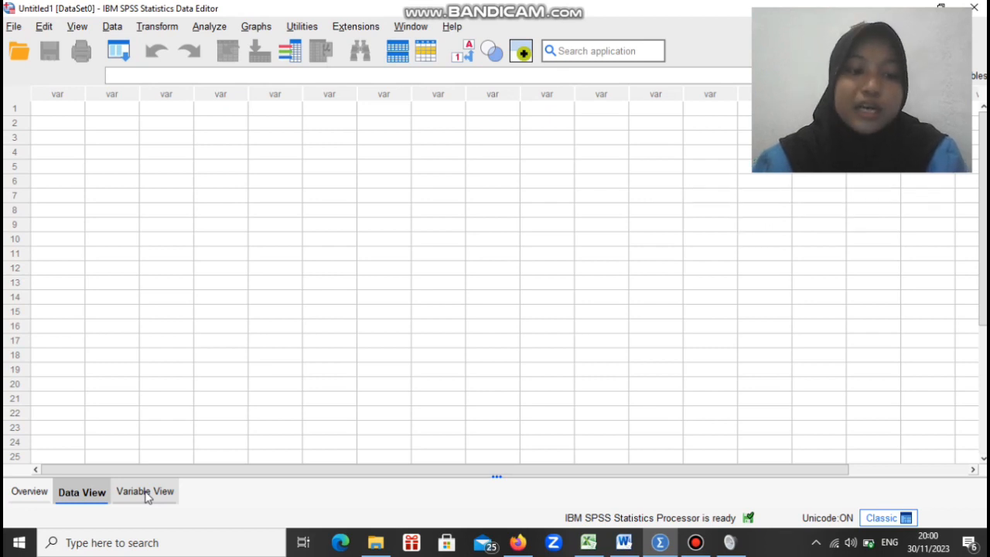
# Step: In the variable definitions, name the first variable HASIL
pyautogui.click(145, 493)
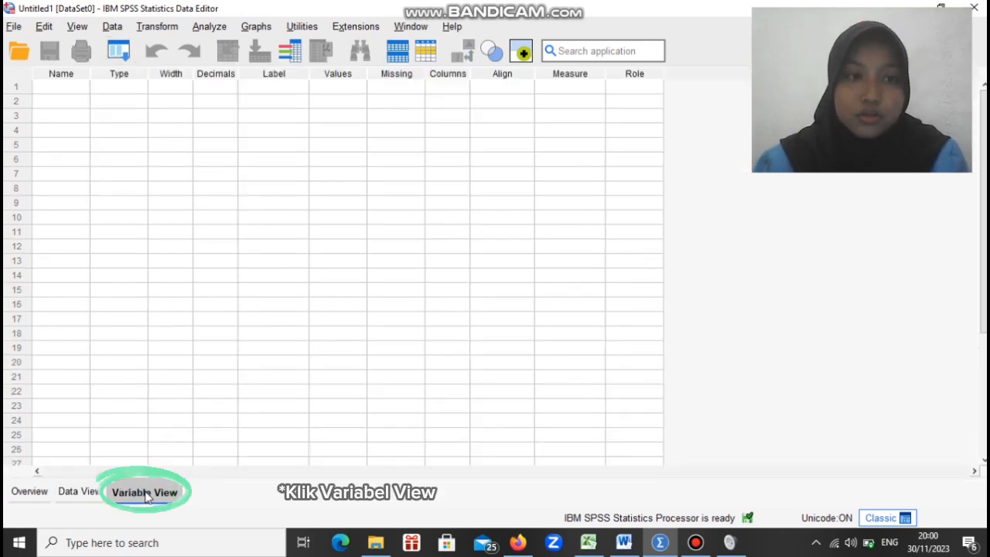
pyautogui.click(65, 90)
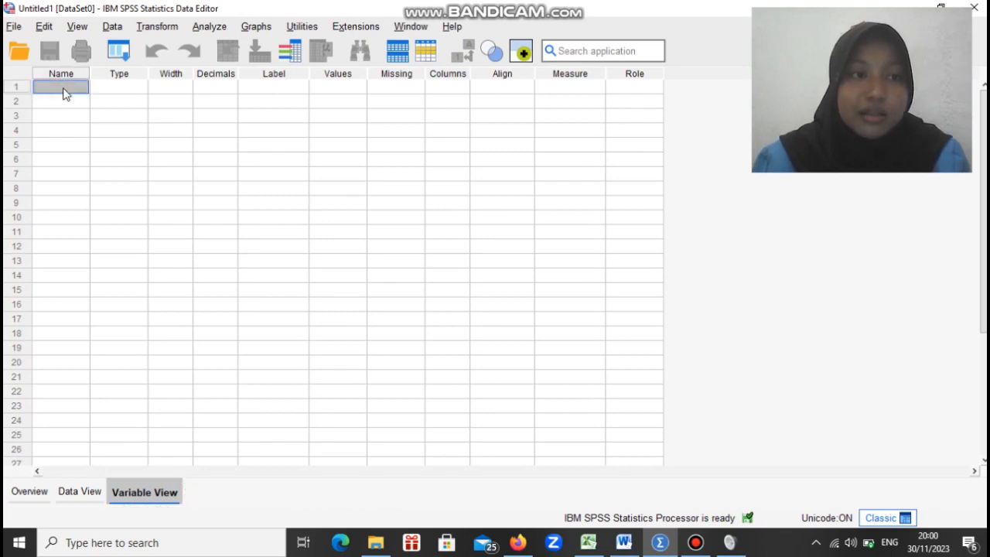
pyautogui.doubleClick(64, 88)
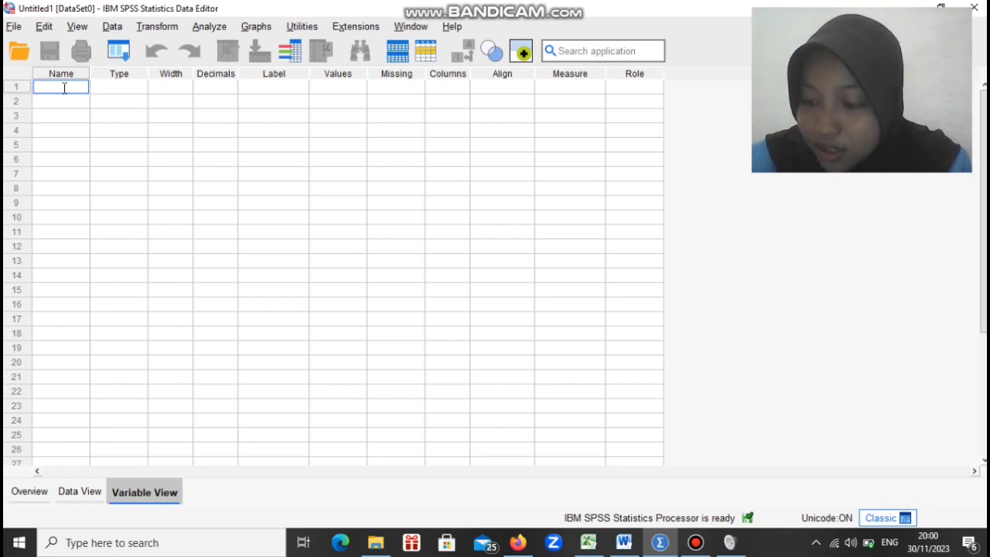
pyautogui.write('h')
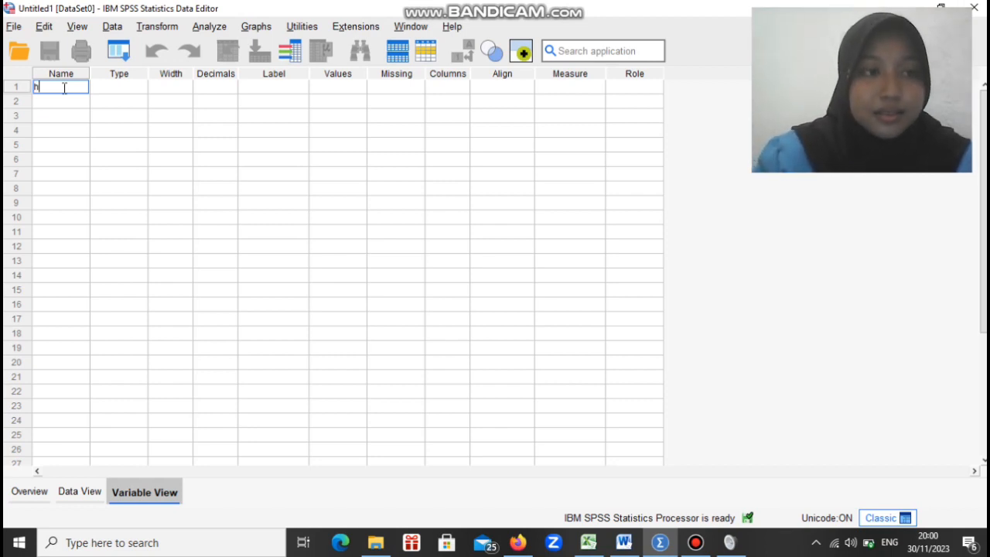
pyautogui.press('BackSpace')
pyautogui.write('h')
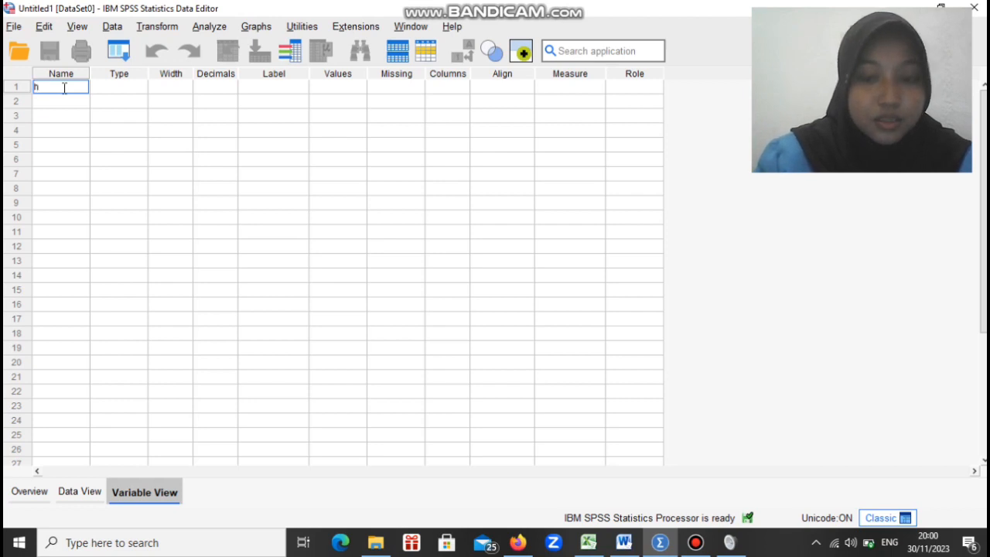
pyautogui.press('BackSpace')
pyautogui.write('HASIL')
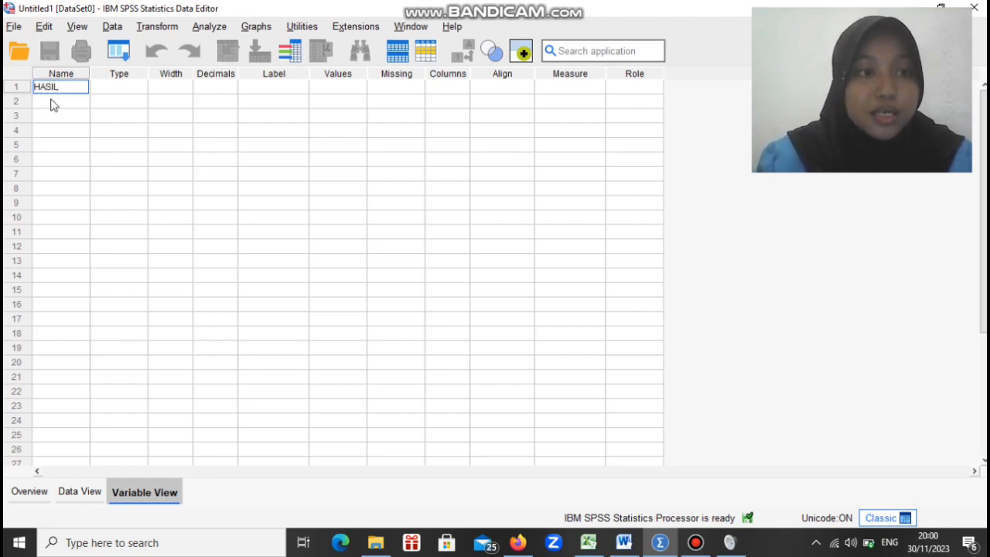
# Step: Add a second variable named KELOMPOK below HASIL
pyautogui.click(51, 100)
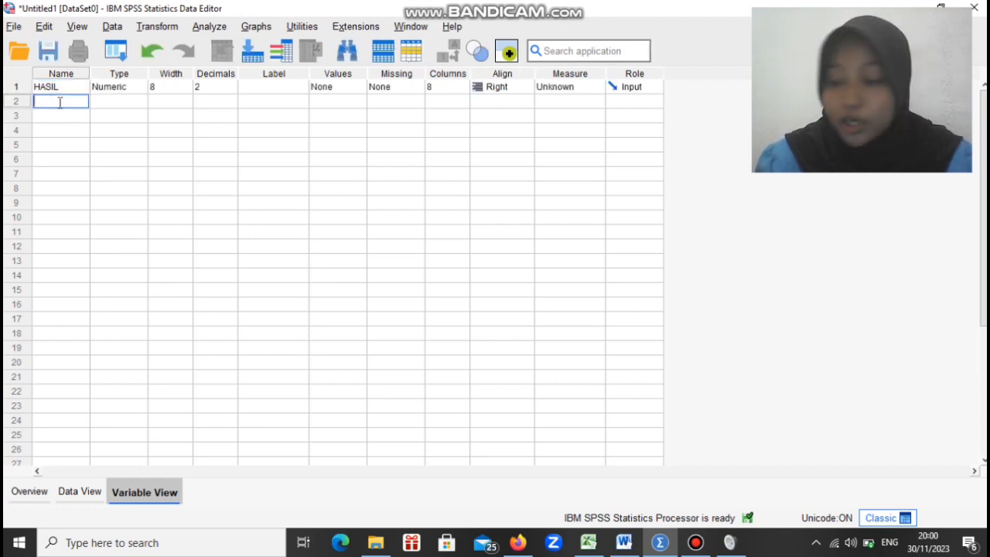
pyautogui.write('X')
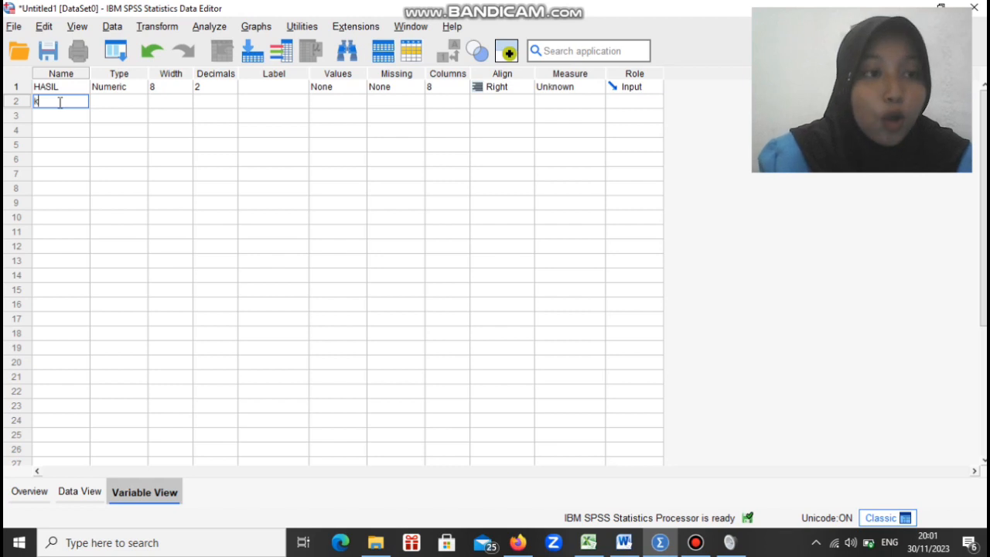
pyautogui.press('BackSpace')
pyautogui.write('K')
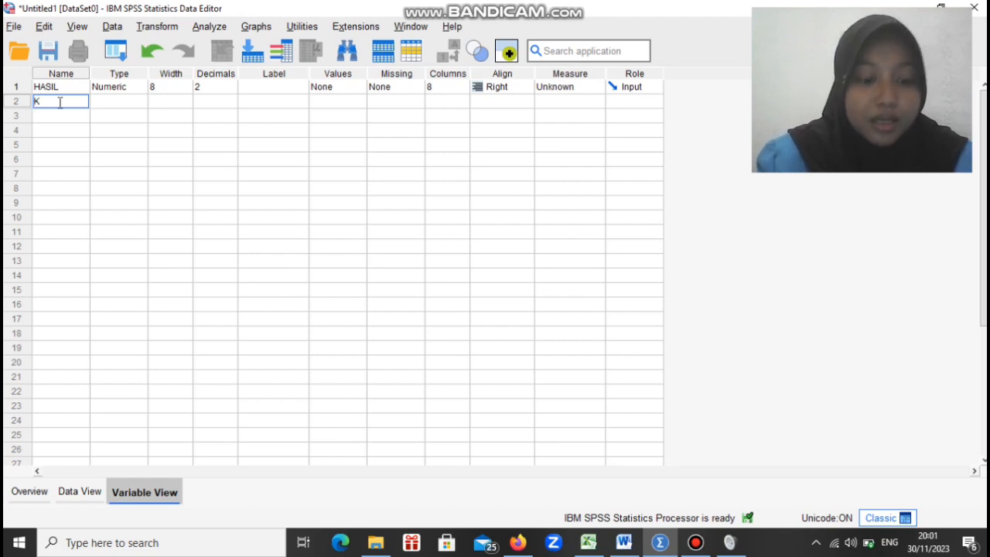
pyautogui.write('ELOMPOK')
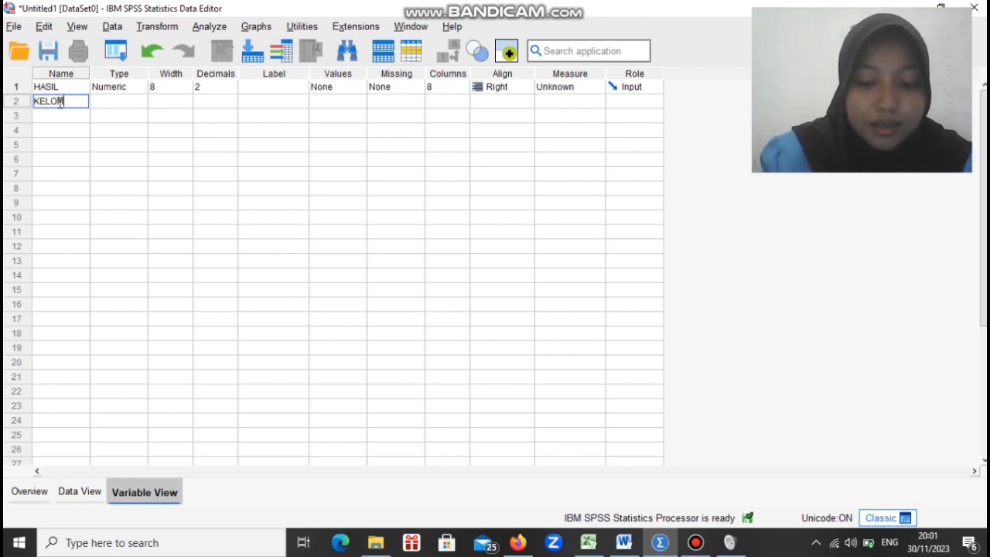
pyautogui.click(120, 104)
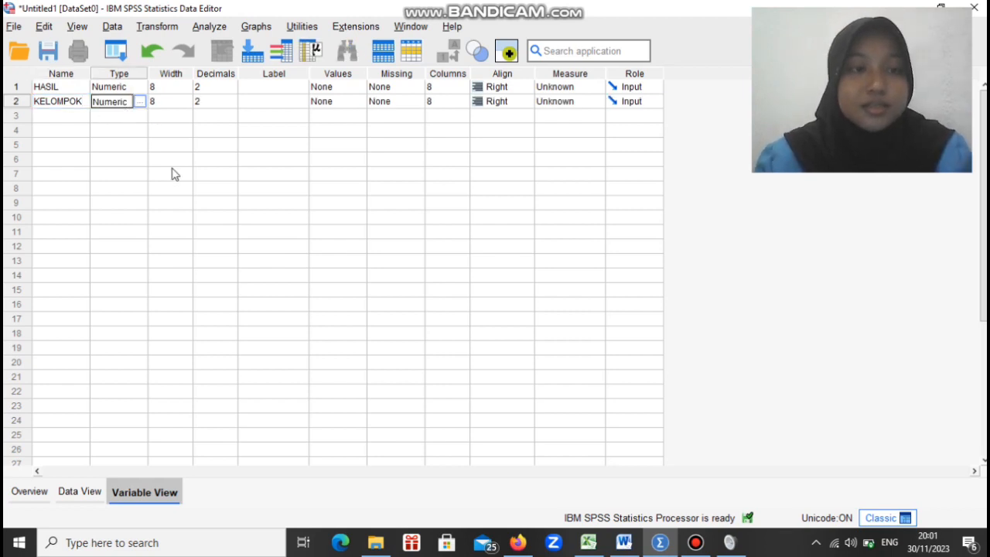
pyautogui.click(241, 159)
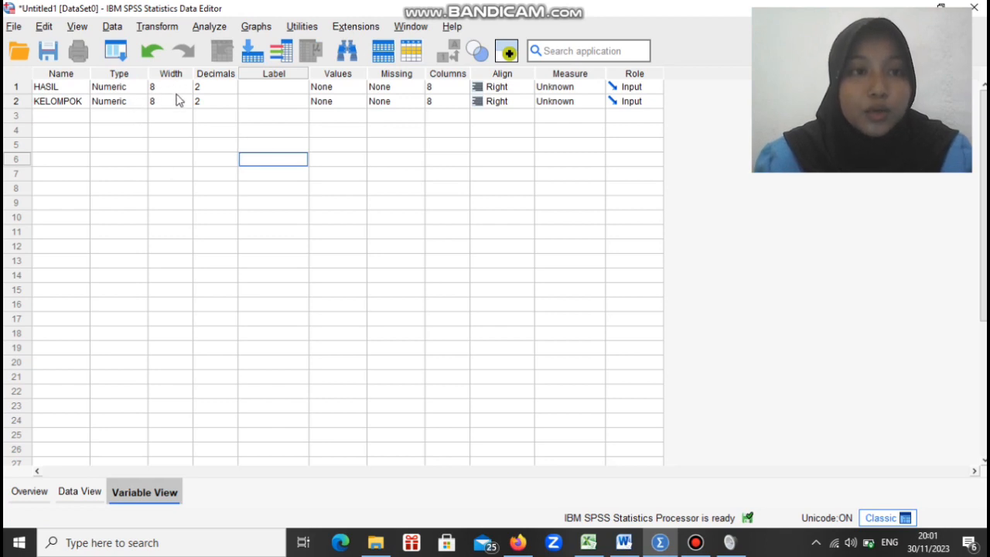
# Step: Set the decimals of HASIL to 1 and check them against the score table in the Word document, returning to SPSS
pyautogui.click(216, 87)
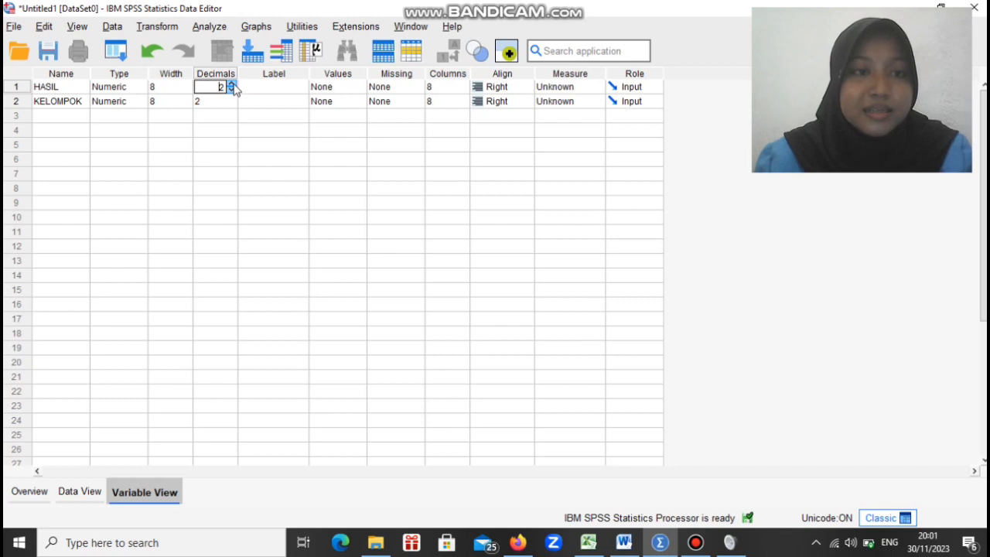
pyautogui.click(232, 84)
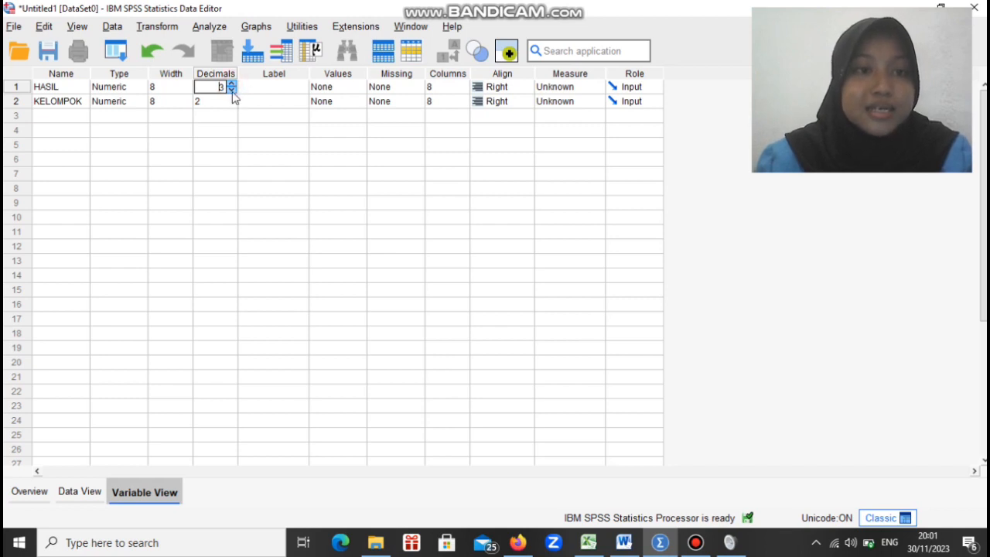
pyautogui.click(231, 90)
pyautogui.click(231, 91)
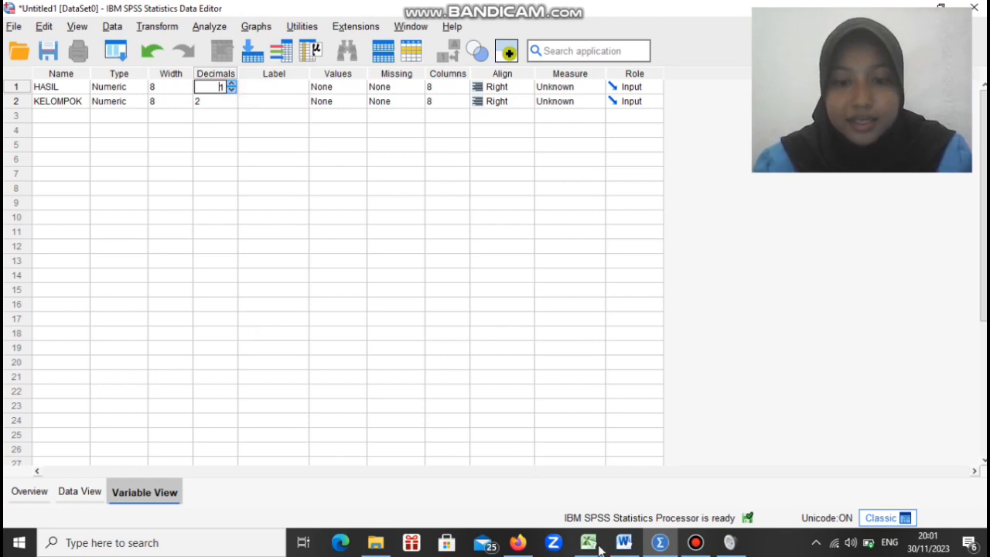
pyautogui.moveTo(631, 546)
pyautogui.click(624, 496)
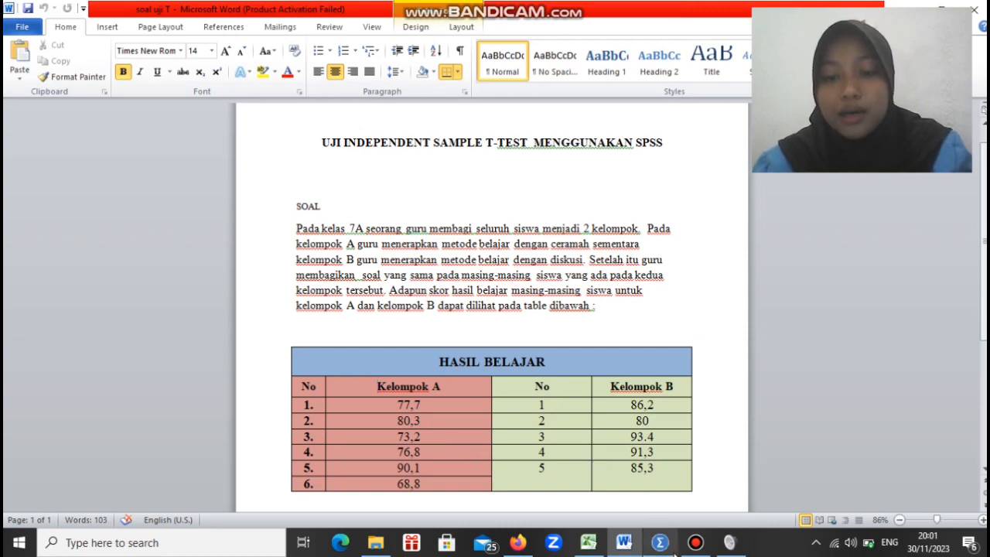
pyautogui.moveTo(669, 546)
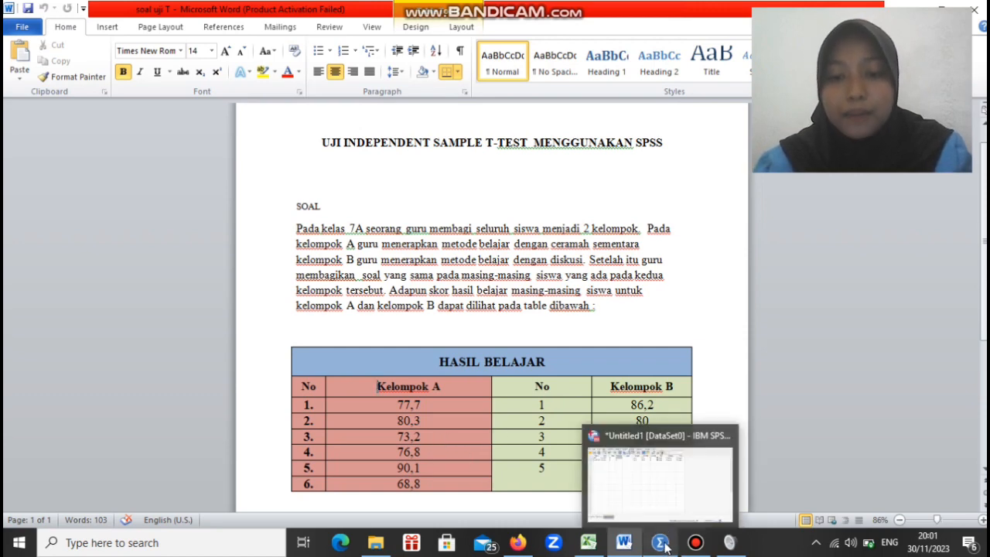
pyautogui.click(662, 493)
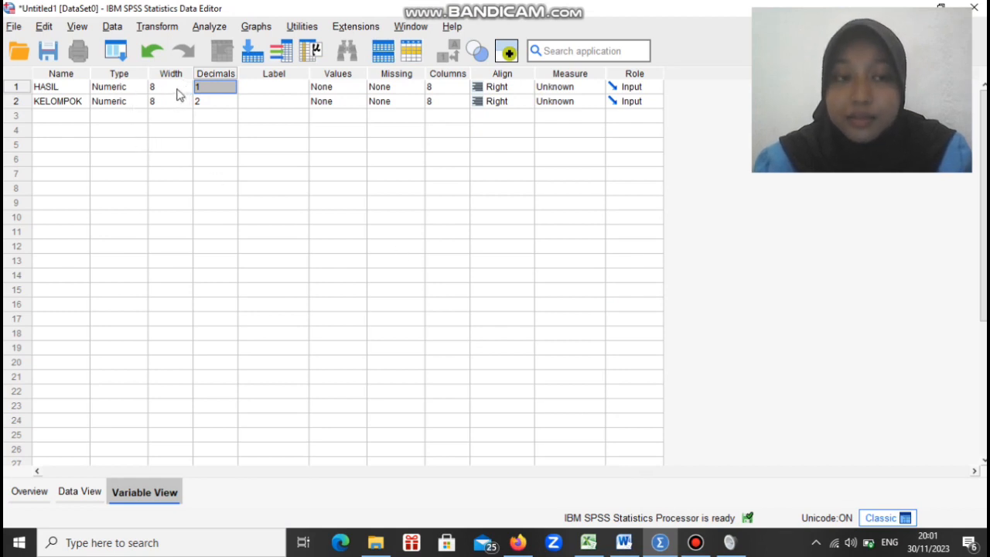
# Step: Label the HASIL variable "Hasil Belajar" and the KELOMPOK variable "Kelompok"
pyautogui.click(281, 88)
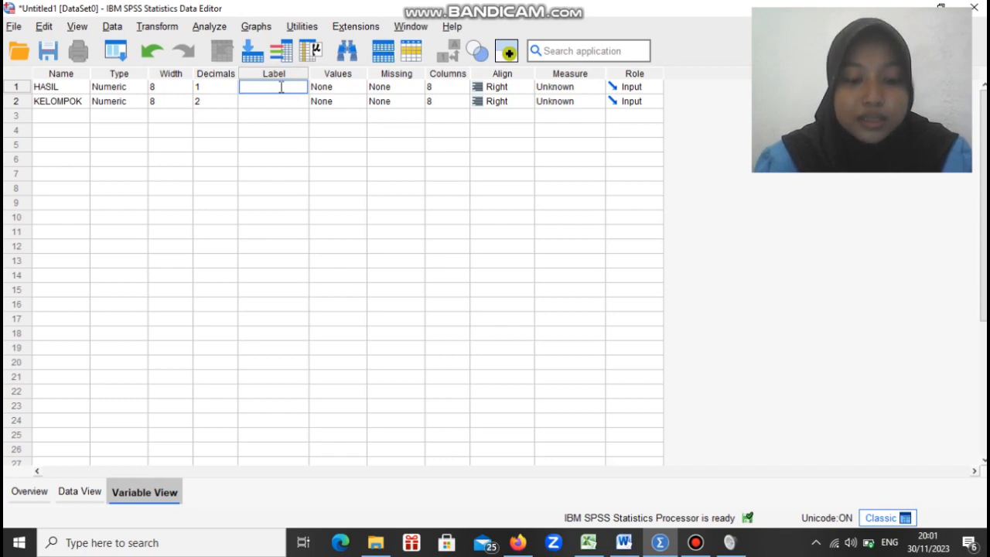
pyautogui.write('h')
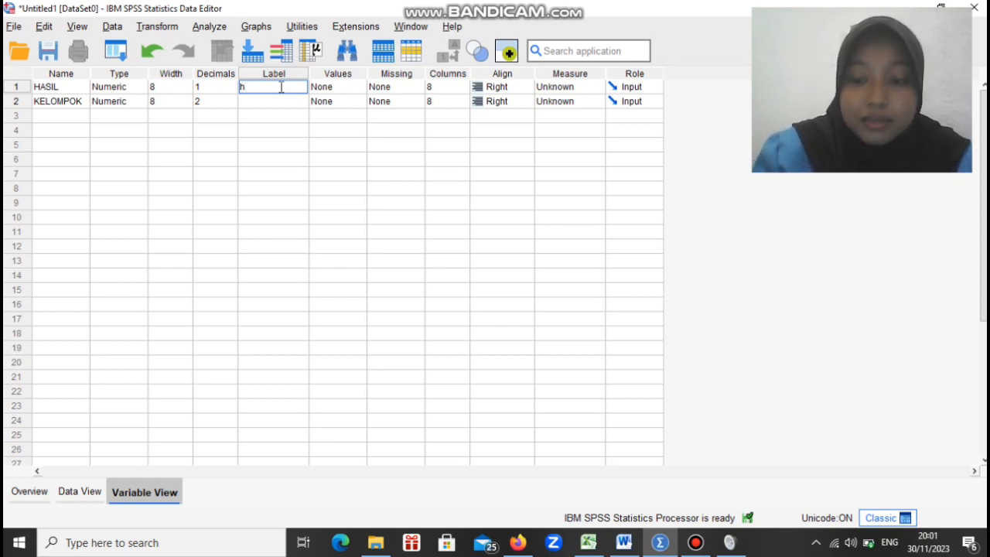
pyautogui.press('BackSpace')
pyautogui.write('Hasil B')
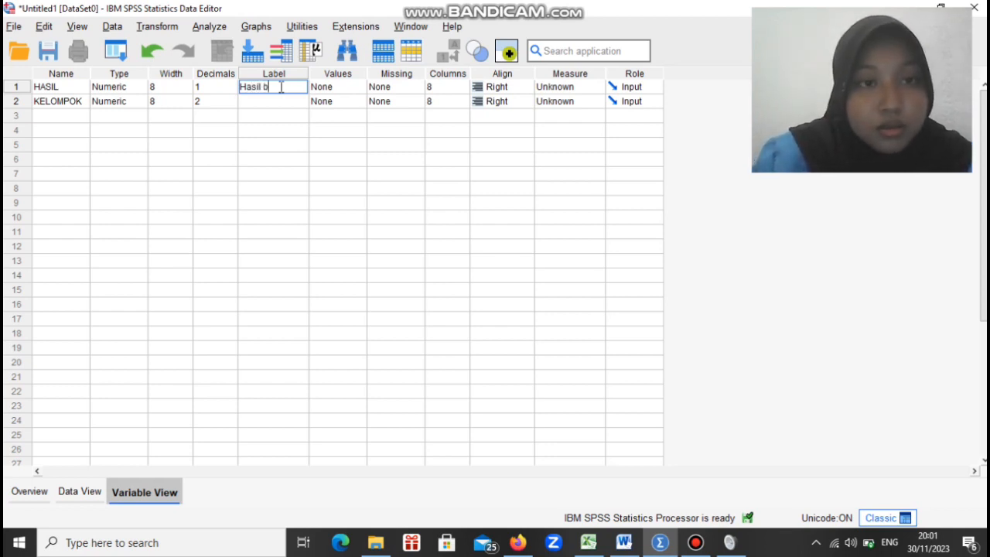
pyautogui.write('elajar')
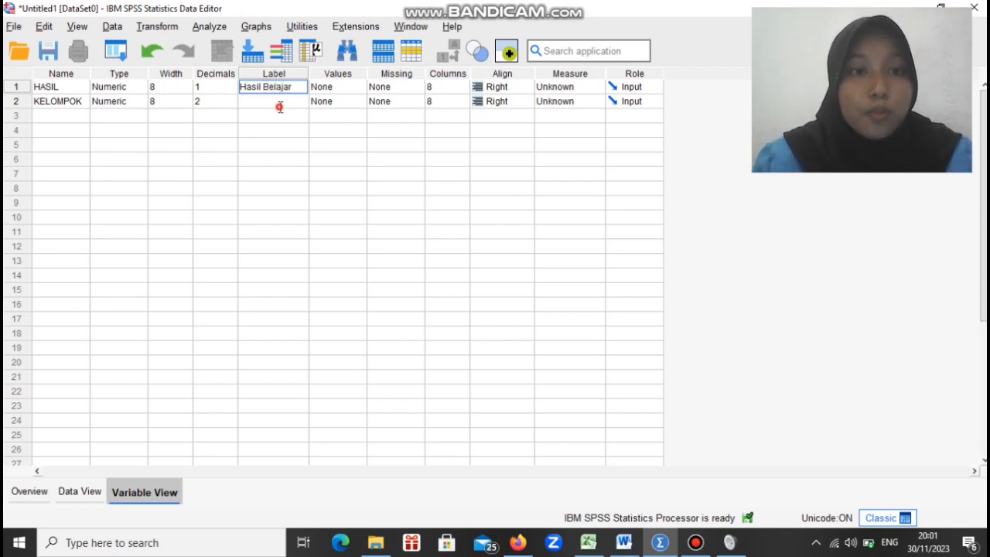
pyautogui.click(280, 105)
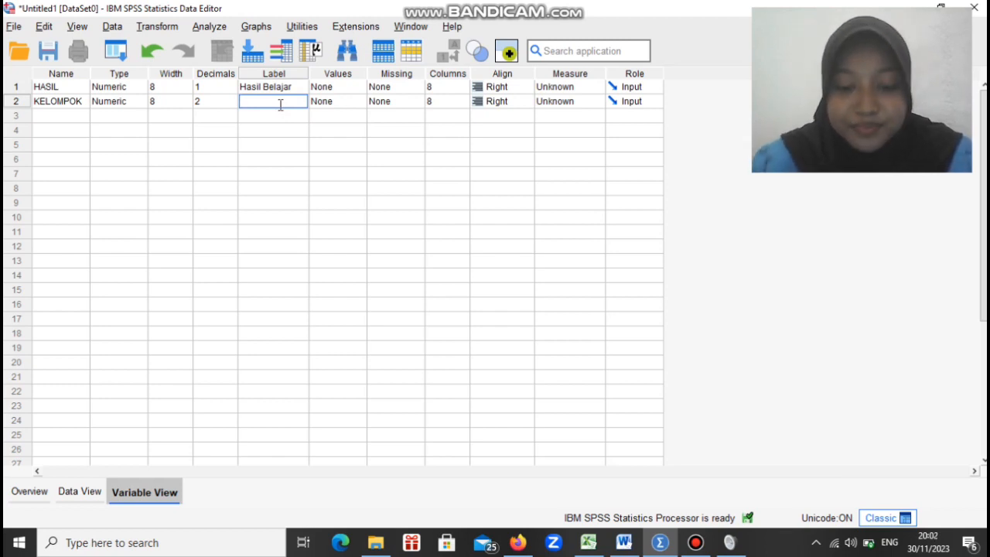
pyautogui.write('K')
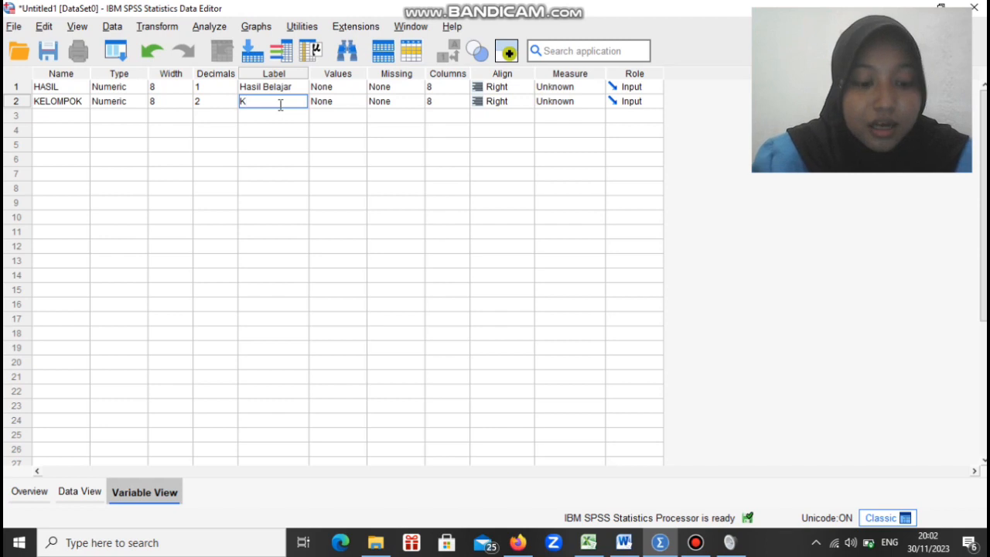
pyautogui.write('elompok')
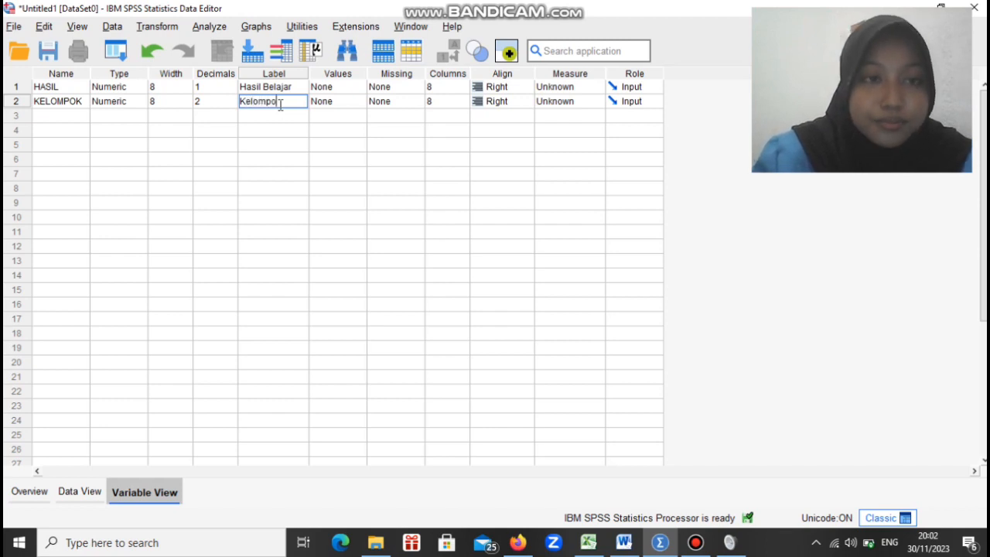
# Step: Set the decimals of the KELOMPOK variable to 0
pyautogui.click(360, 103)
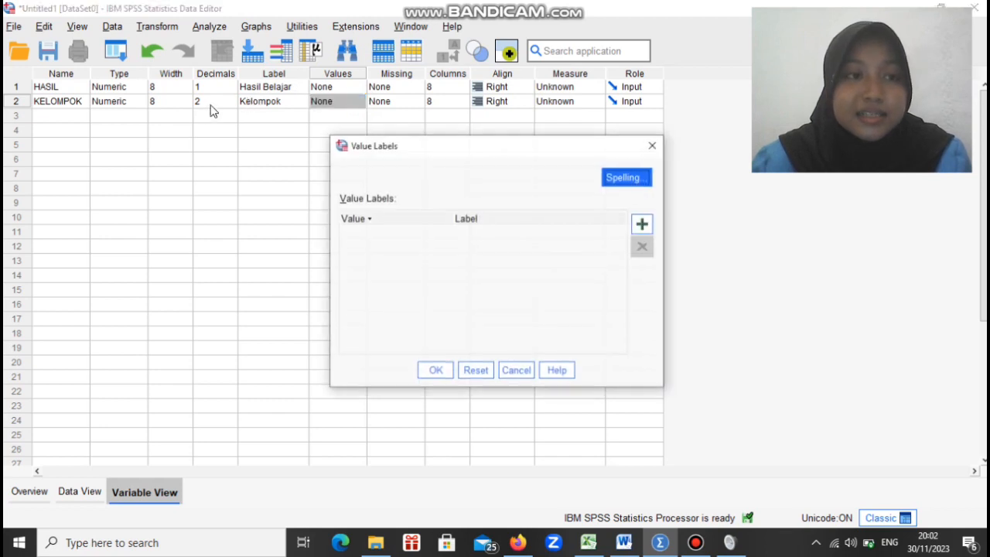
pyautogui.click(657, 140)
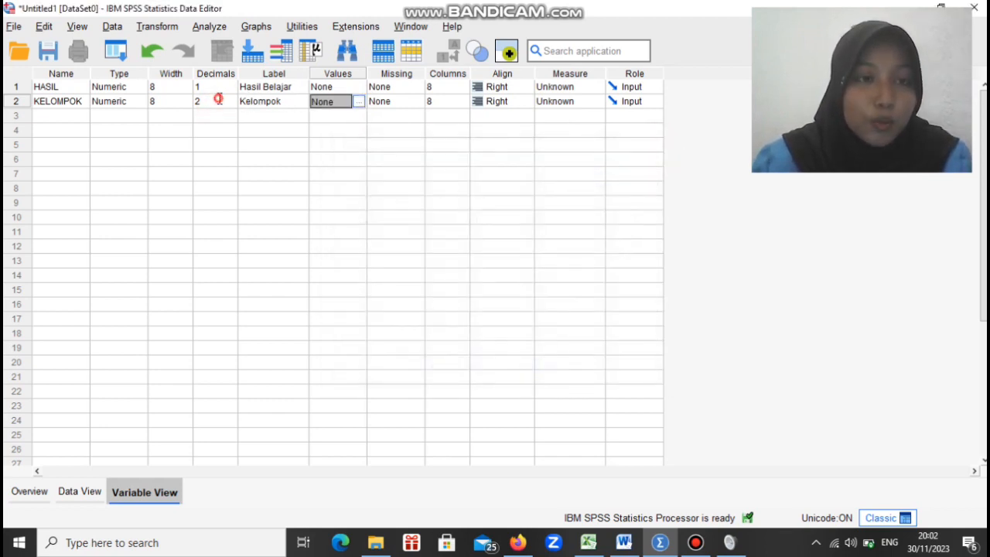
pyautogui.click(217, 101)
pyautogui.click(232, 104)
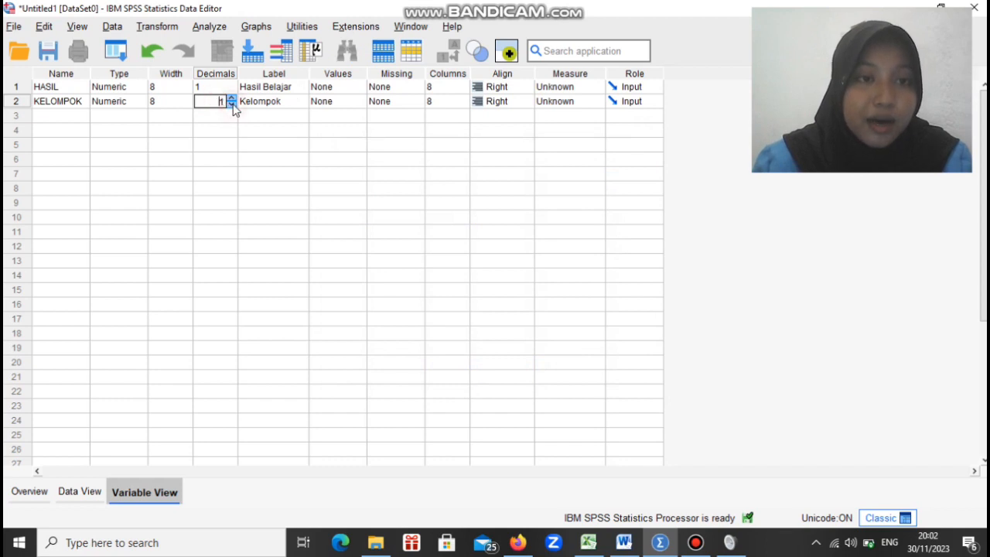
pyautogui.click(232, 104)
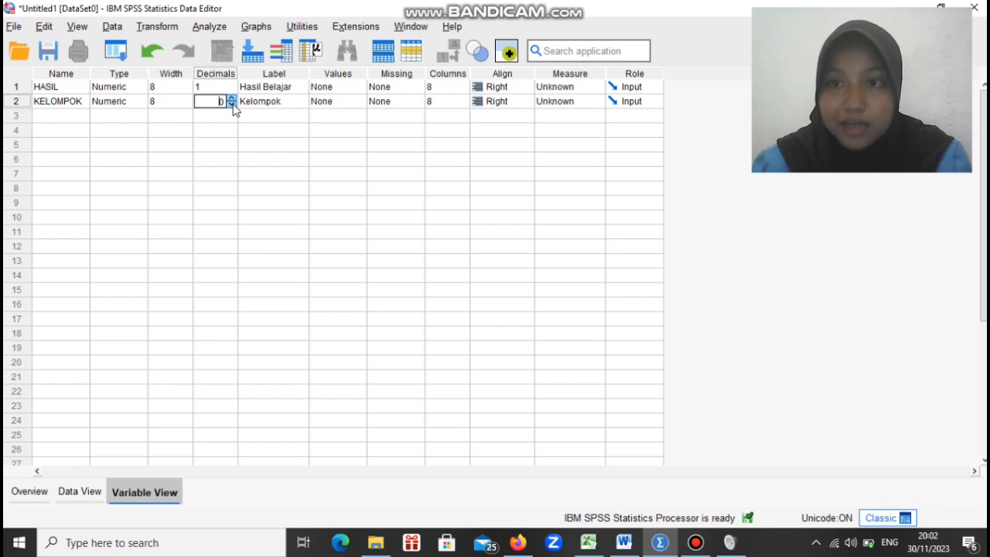
# Step: Add a value label to the KELOMPOK variable that assigns value 1 to "Kelompok 1"
pyautogui.click(342, 103)
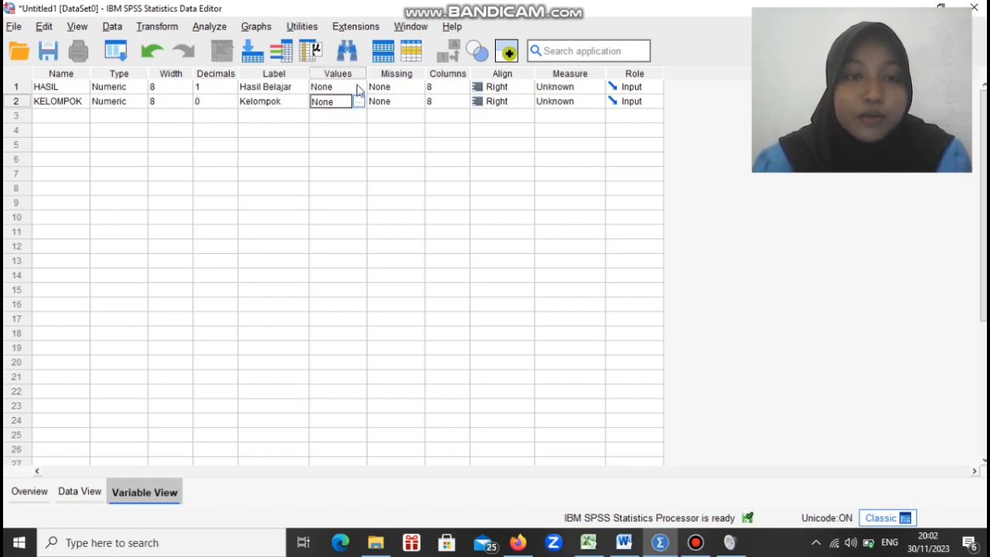
pyautogui.click(358, 102)
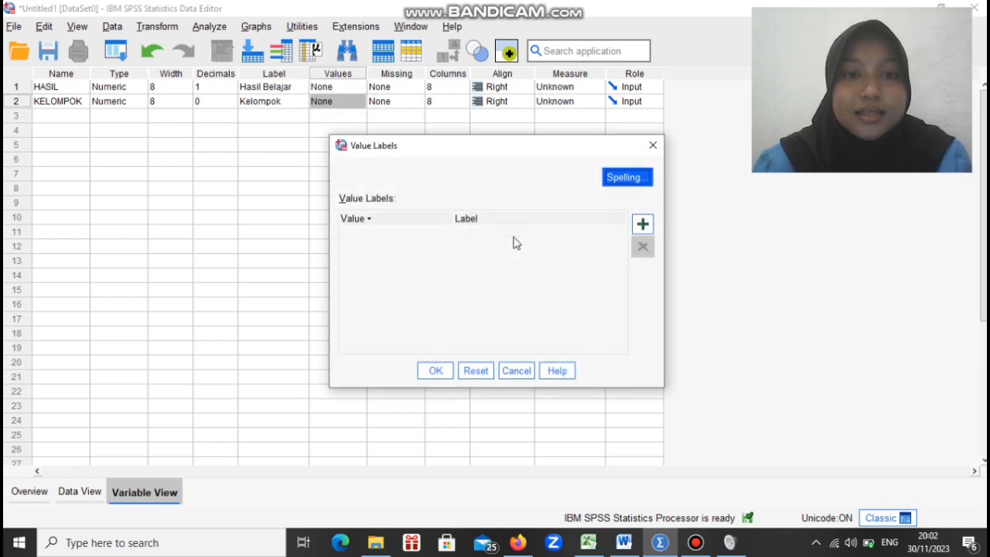
pyautogui.click(642, 224)
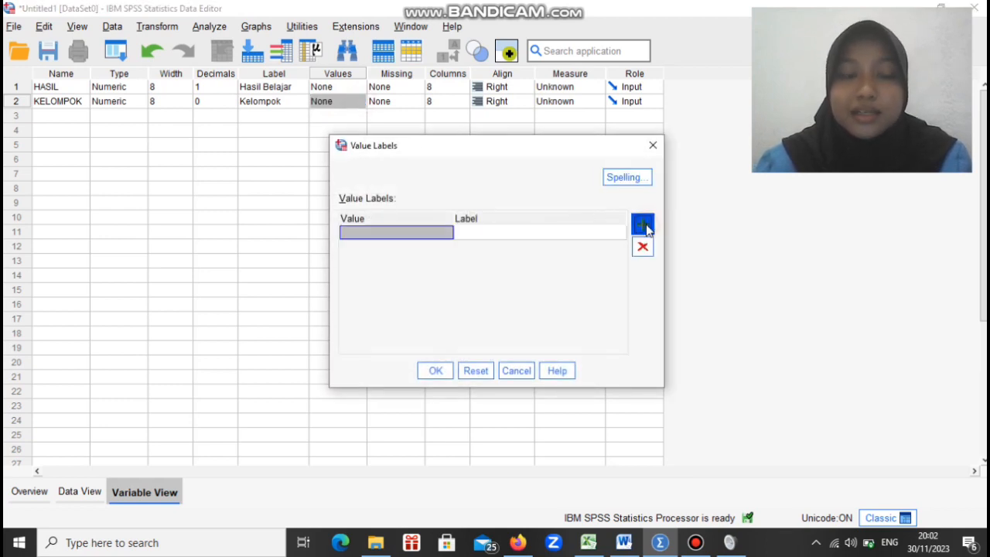
pyautogui.click(370, 234)
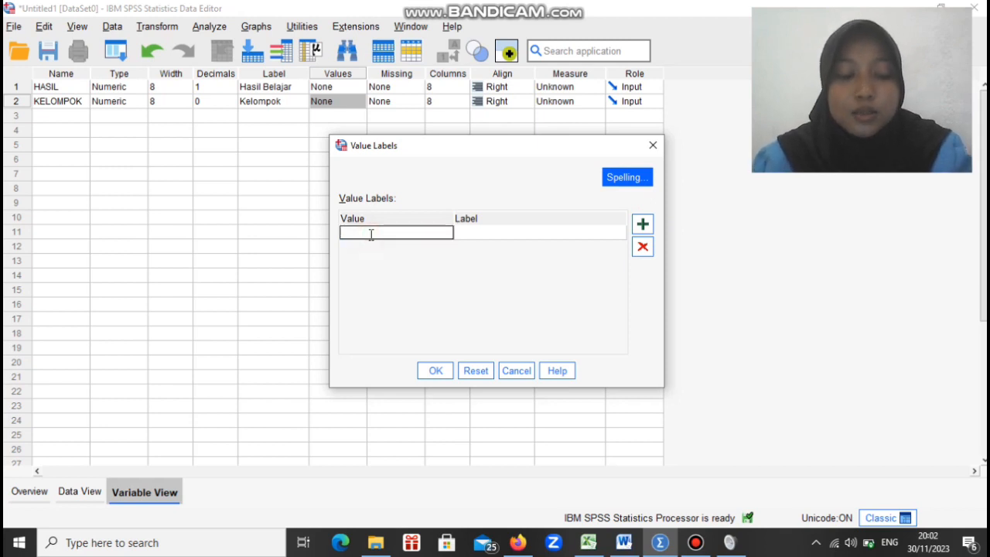
pyautogui.write('1')
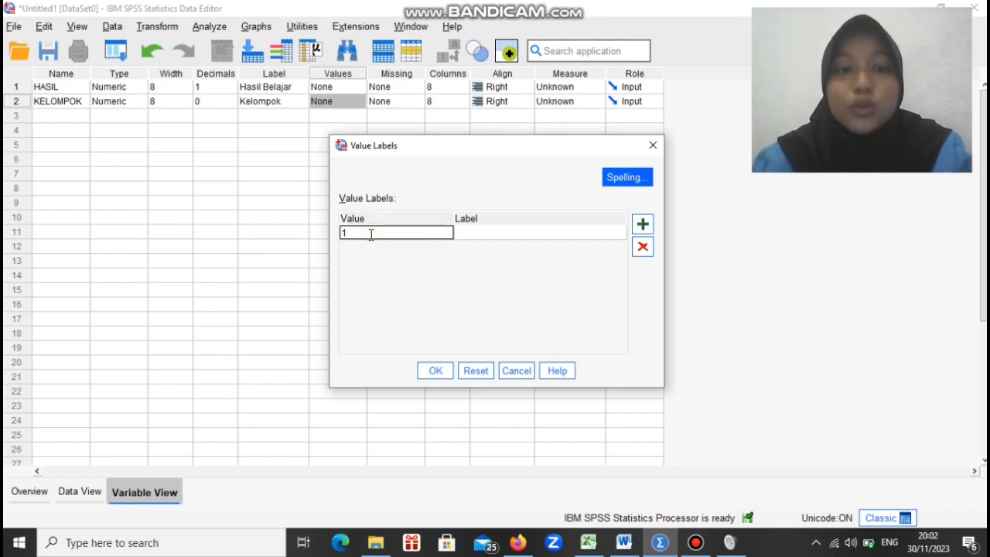
pyautogui.click(507, 232)
pyautogui.click(507, 233)
pyautogui.write('K')
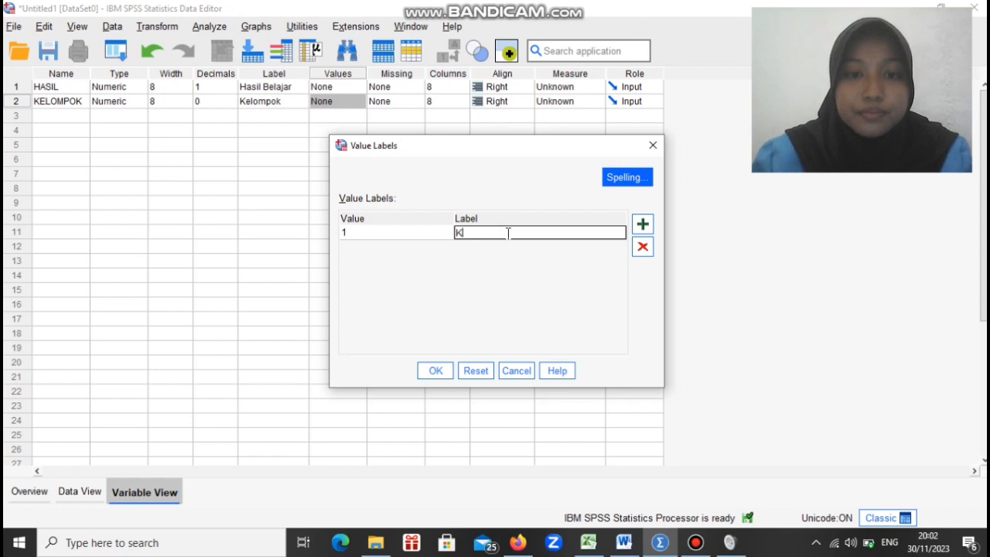
pyautogui.write('elomp')
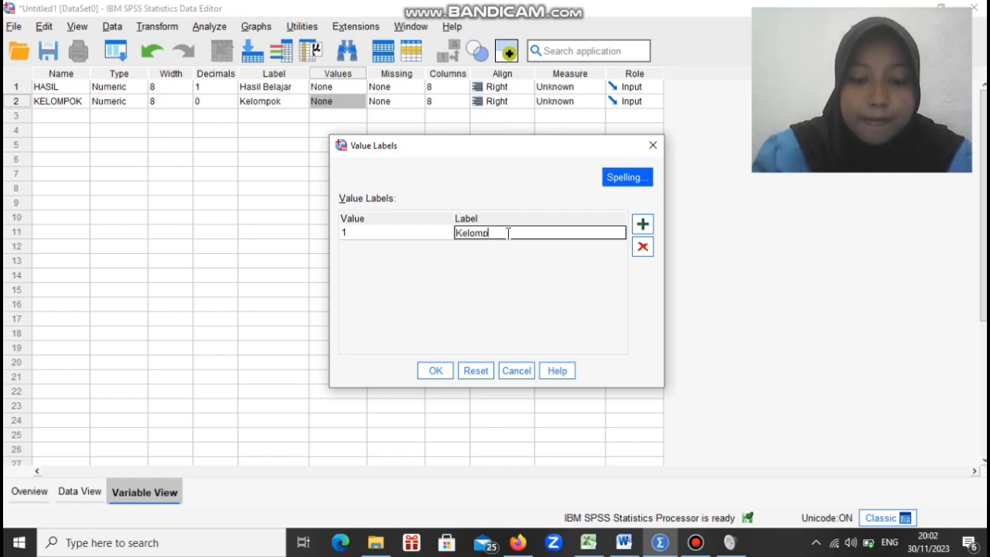
pyautogui.write('ok ')
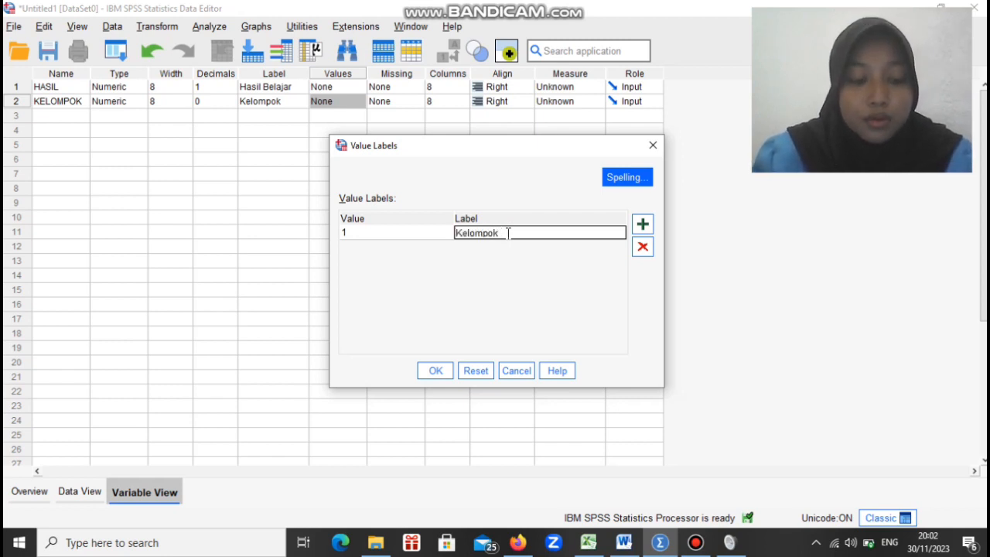
pyautogui.write('1')
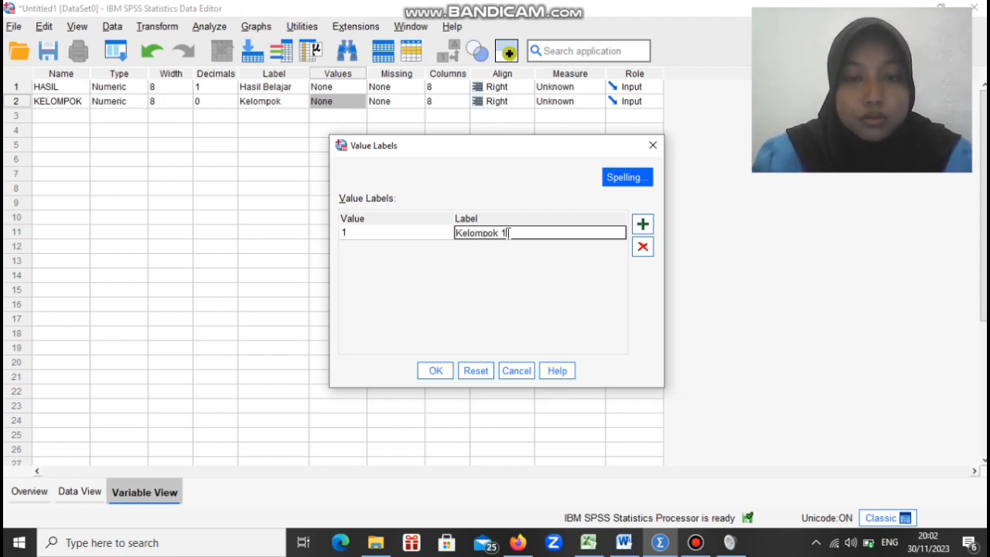
# Step: Add a second entry with value 2 to the value labels of KELOMPOK
pyautogui.click(642, 225)
pyautogui.write('2')
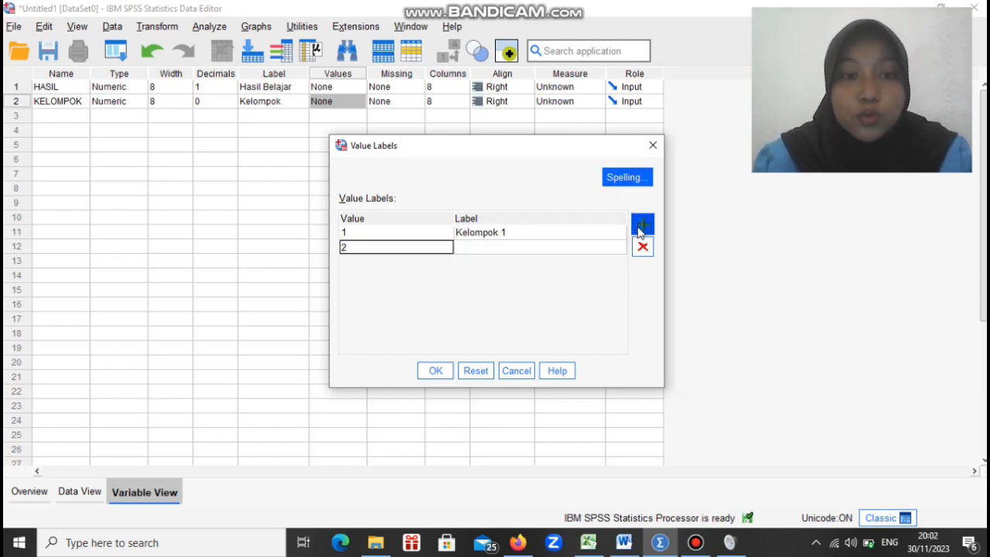
pyautogui.click(602, 246)
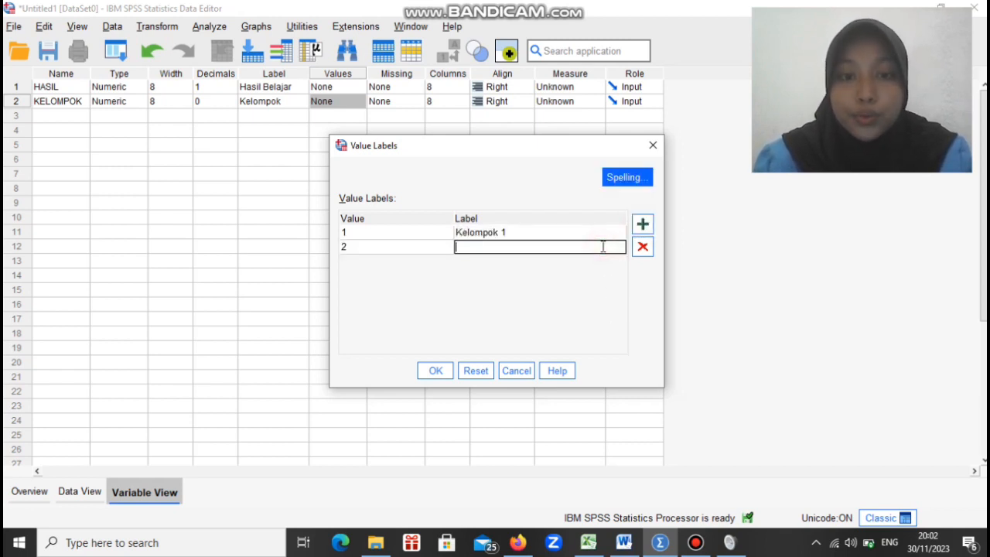
pyautogui.write('kELO')
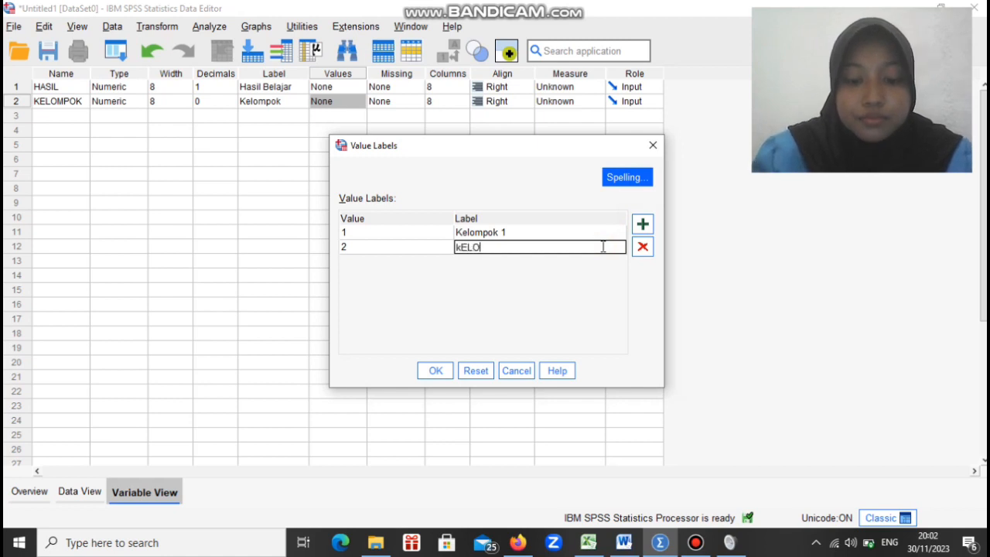
pyautogui.write('MPOK 2')
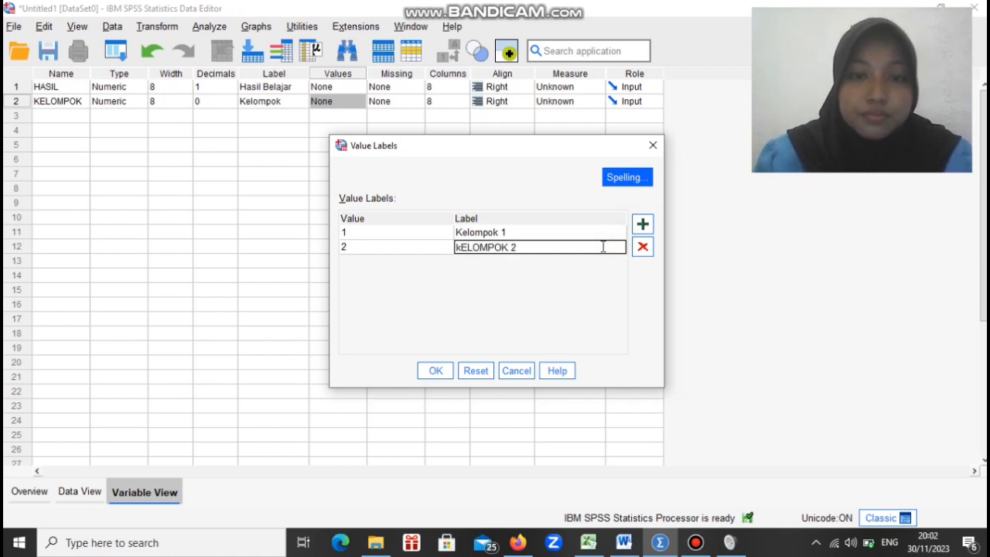
pyautogui.press('BackSpace')
pyautogui.press('BackSpace')
pyautogui.press('BackSpace')
pyautogui.press('BackSpace')
pyautogui.press('BackSpace')
pyautogui.press('BackSpace')
pyautogui.press('BackSpace')
pyautogui.press('BackSpace')
pyautogui.press('BackSpace')
pyautogui.press('BackSpace')
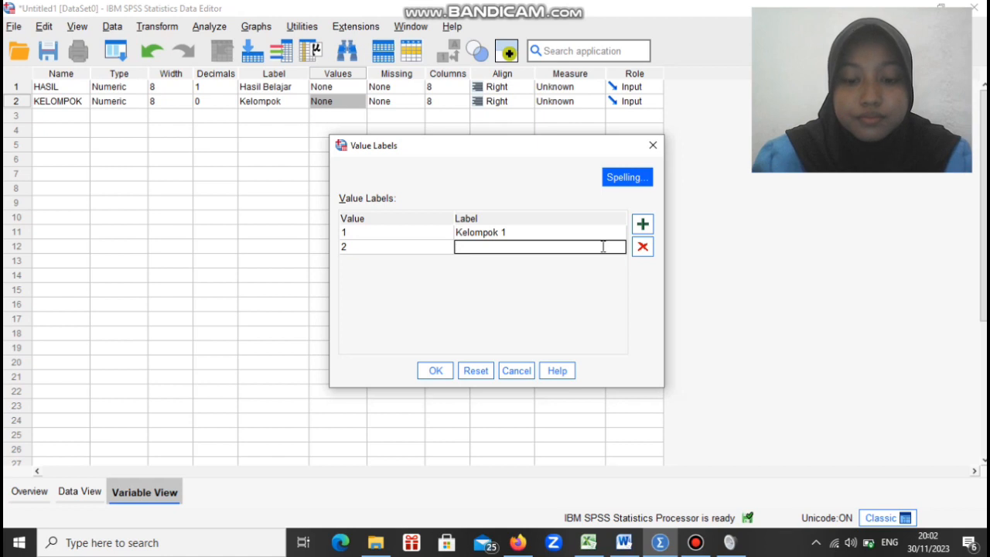
# Step: Label value 2 as "Kelompok 2" and apply the value labels to KELOMPOK
pyautogui.write('k')
pyautogui.write('K')
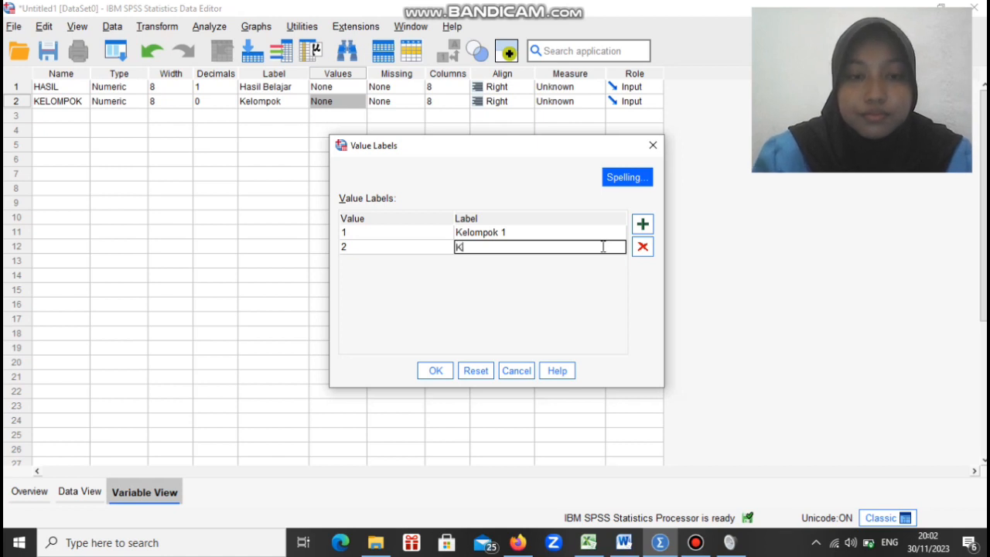
pyautogui.write('elomp')
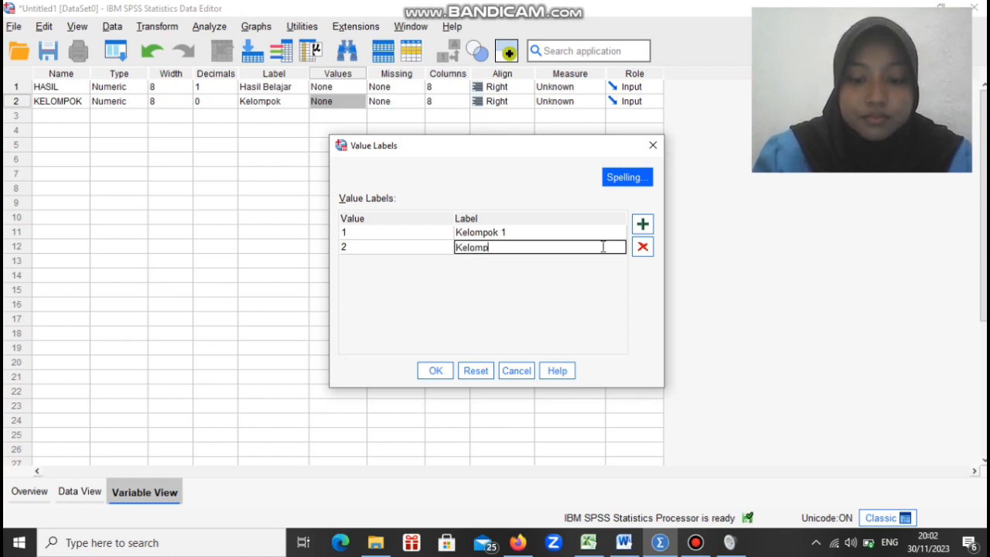
pyautogui.write('ok 2')
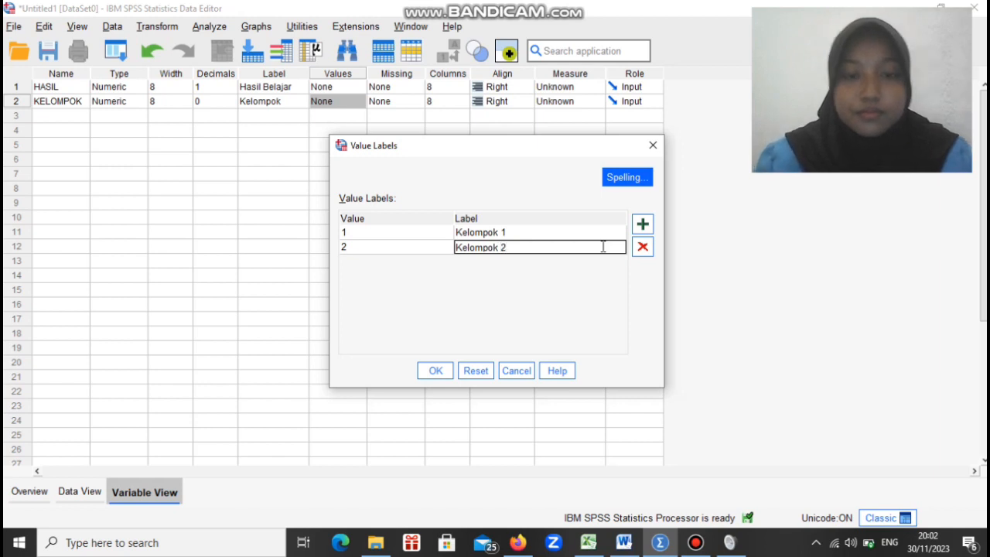
pyautogui.click(433, 372)
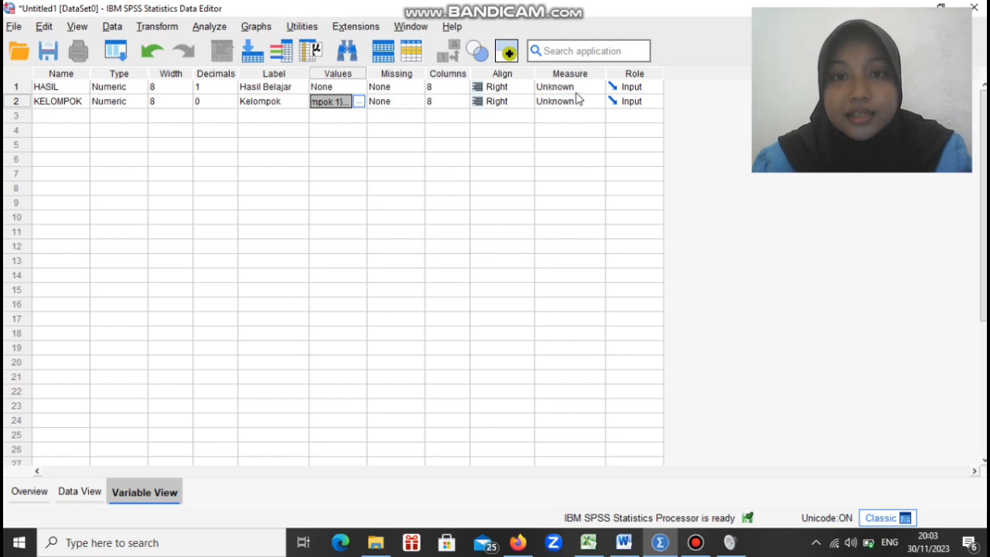
# Step: Set the measurement level of HASIL to Scale and of KELOMPOK to Nominal
pyautogui.click(578, 88)
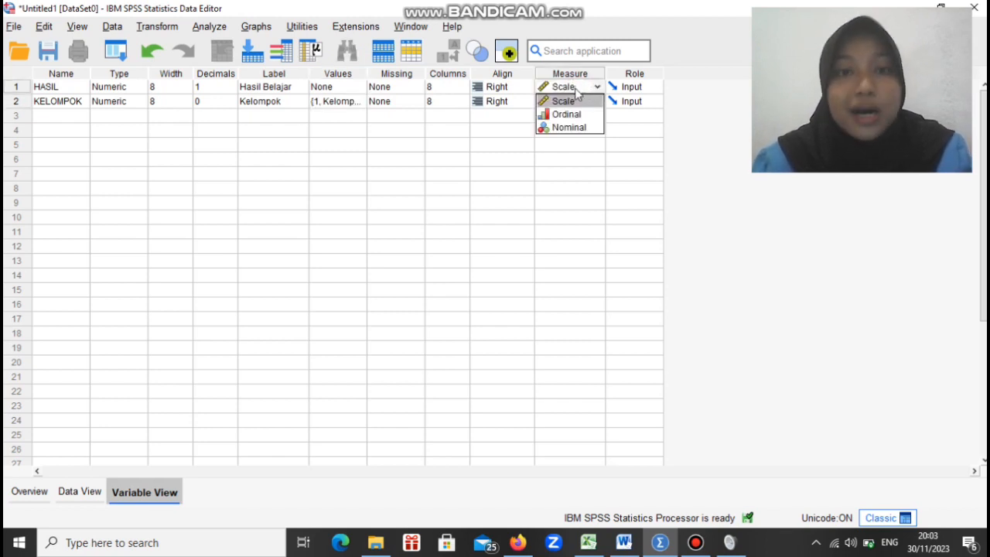
pyautogui.click(582, 103)
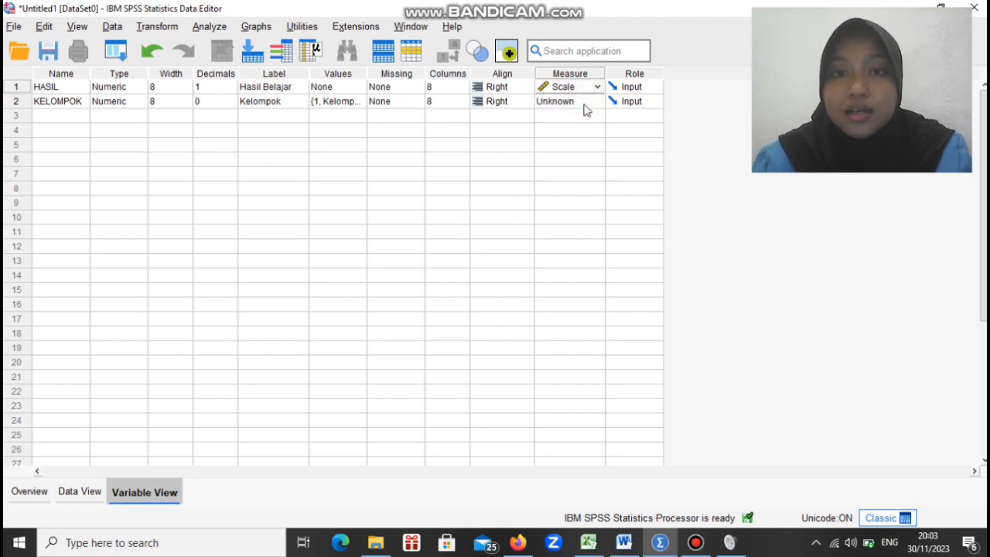
pyautogui.click(585, 108)
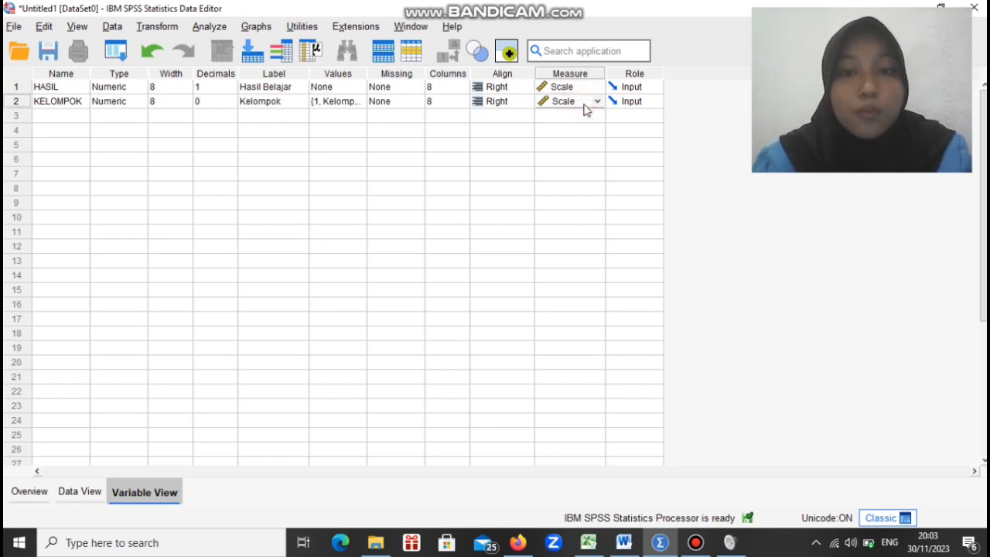
pyautogui.click(597, 103)
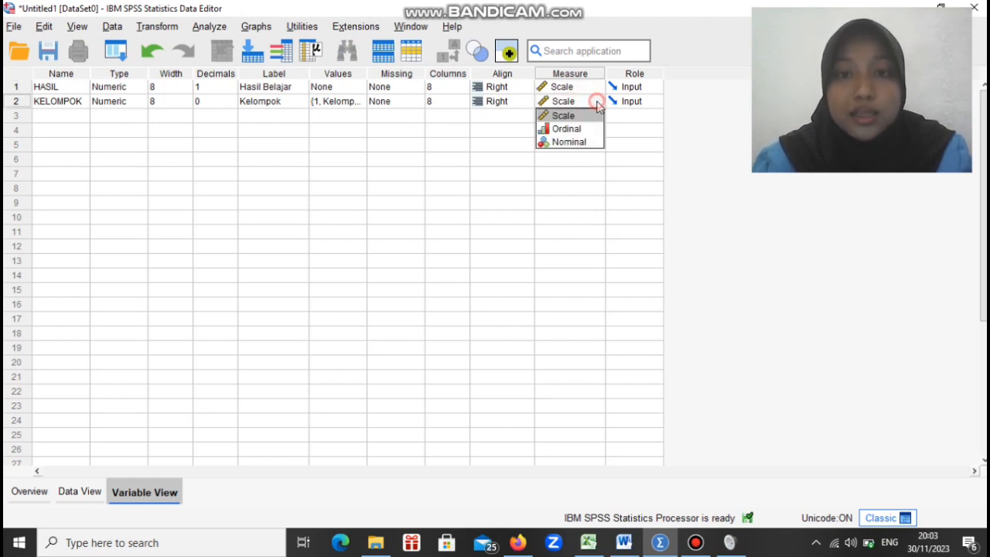
pyautogui.click(593, 142)
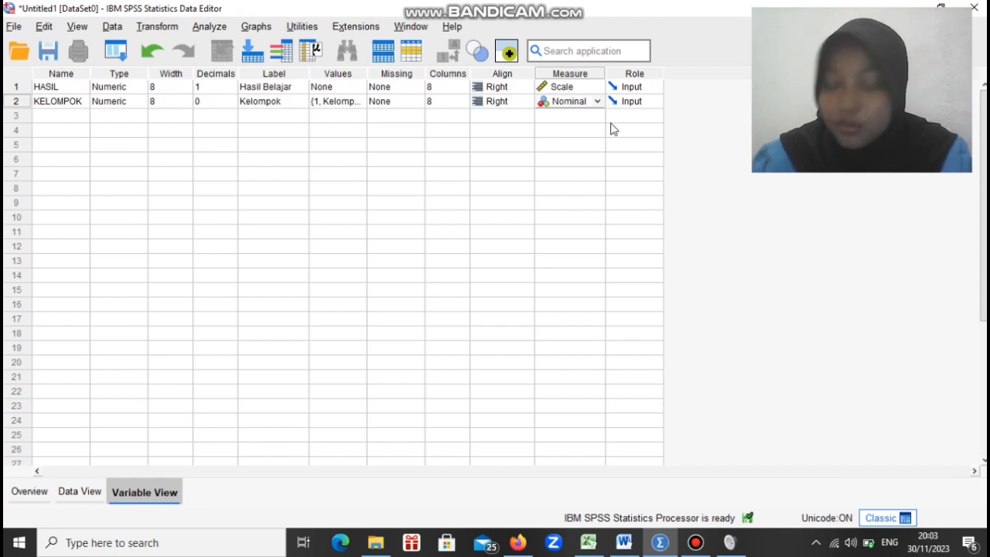
# Step: Show the data sheet, adjust the HASIL column width and widen the KELOMPOK column slightly
pyautogui.click(80, 492)
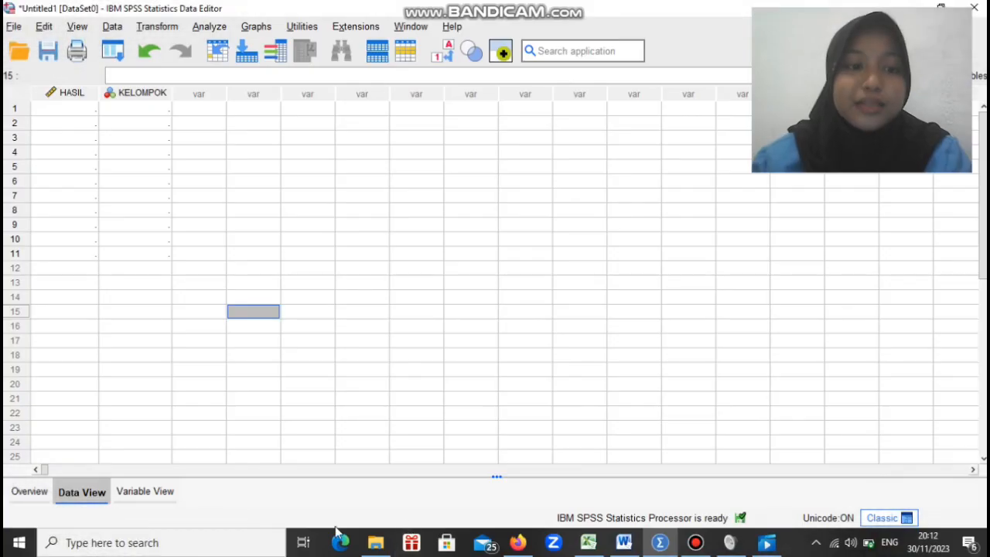
pyautogui.click(145, 493)
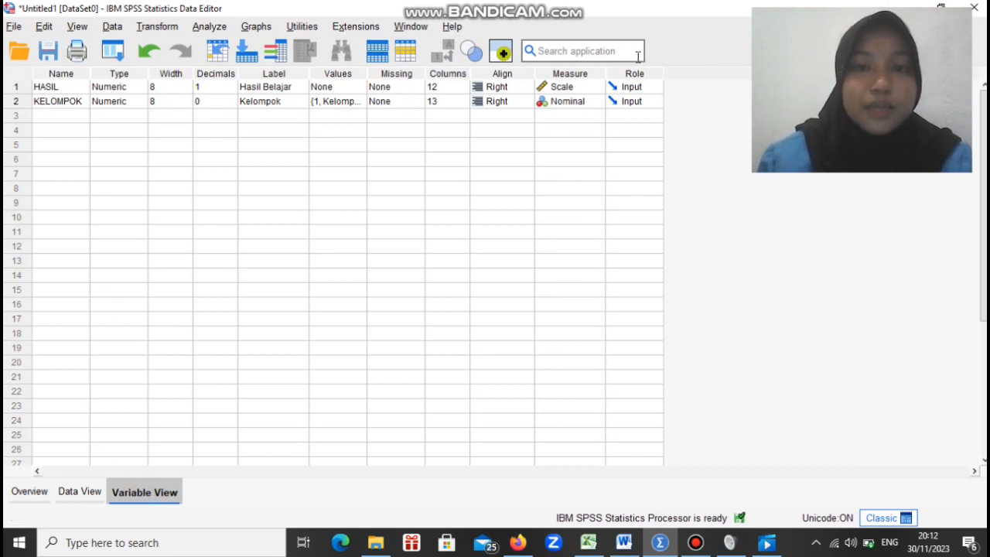
pyautogui.click(89, 495)
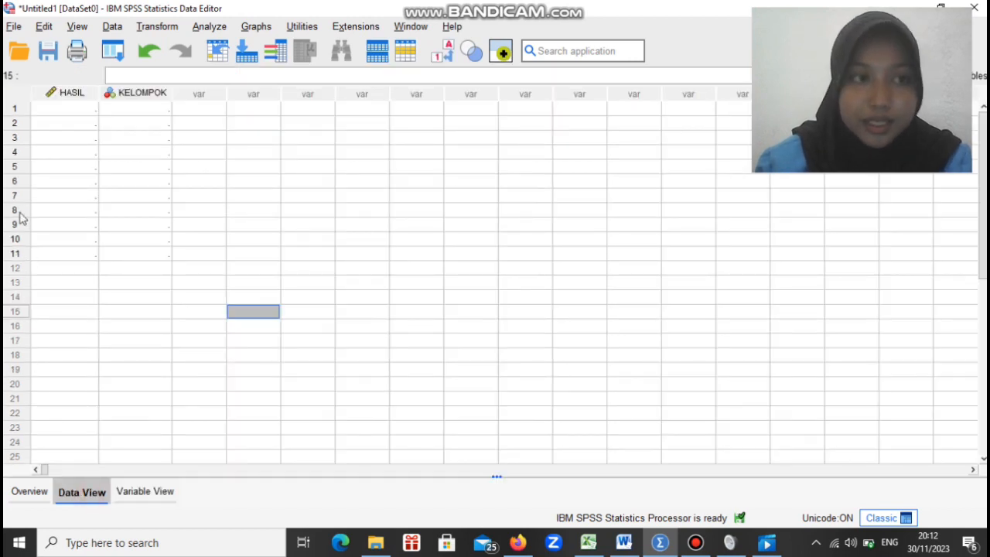
pyautogui.click(79, 111)
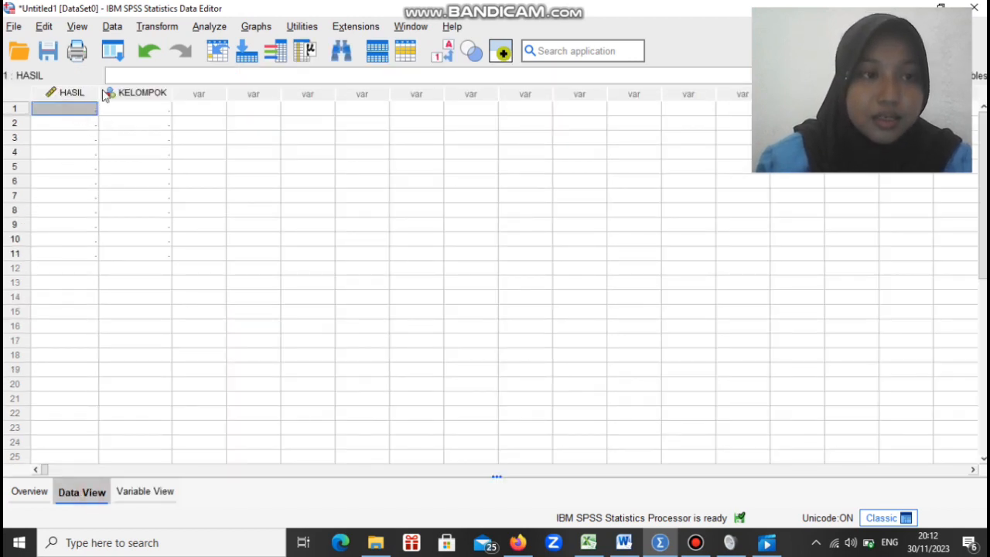
pyautogui.moveTo(99, 91); pyautogui.dragTo(98, 91)
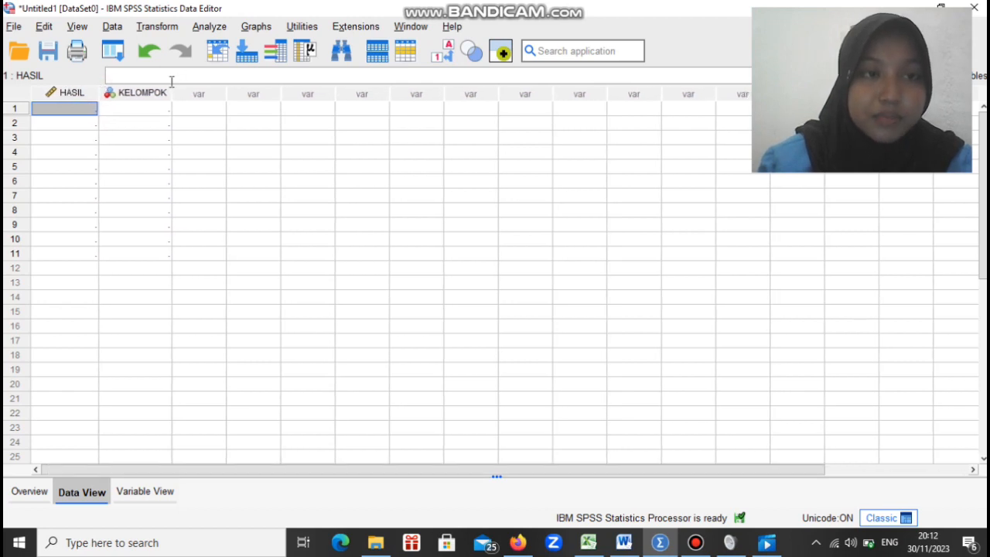
pyautogui.moveTo(171, 88); pyautogui.dragTo(182, 87)
# Step: With the first HASIL cell selected, switch to the Excel workbook and copy the six Kelompok A scores in C5:C10
pyautogui.click(80, 107)
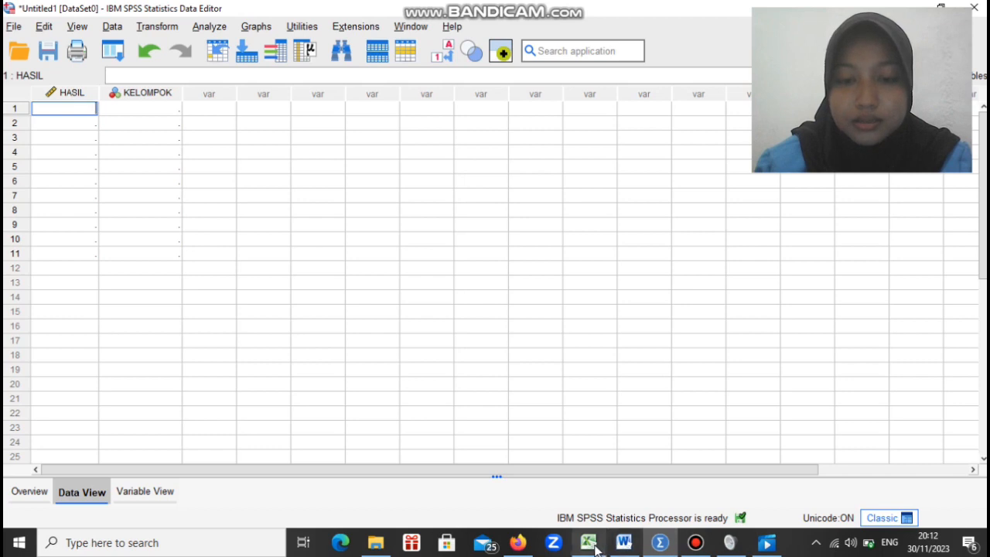
pyautogui.moveTo(632, 548)
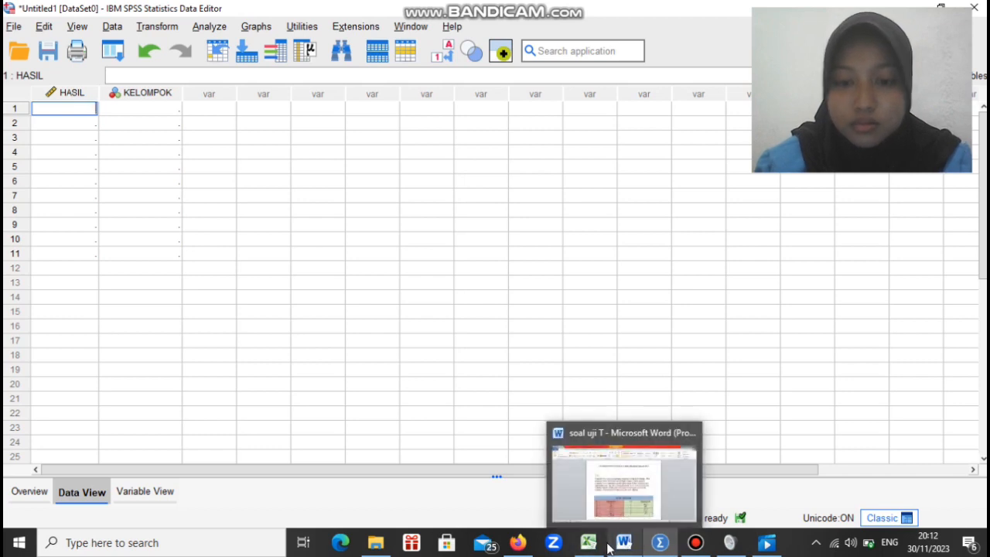
pyautogui.moveTo(598, 548)
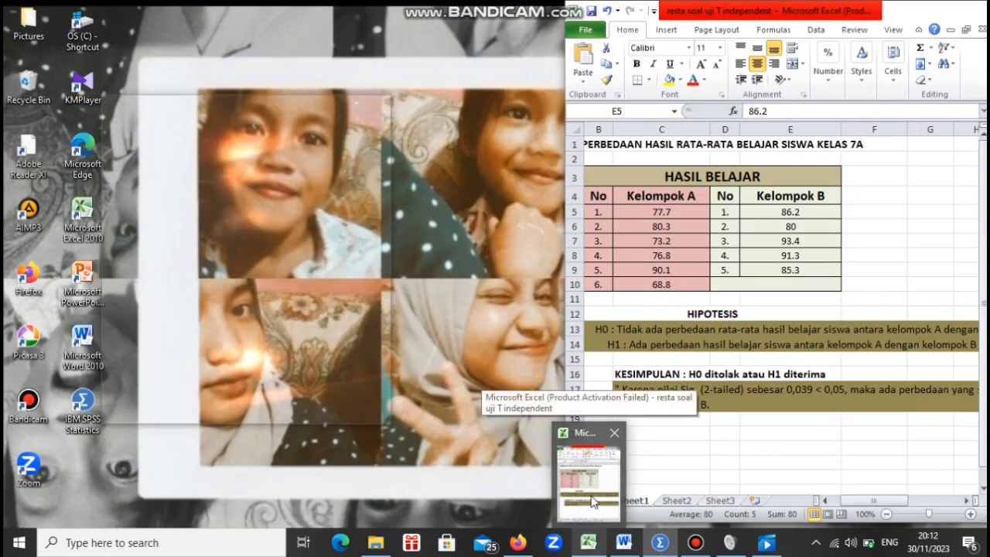
pyautogui.click(593, 503)
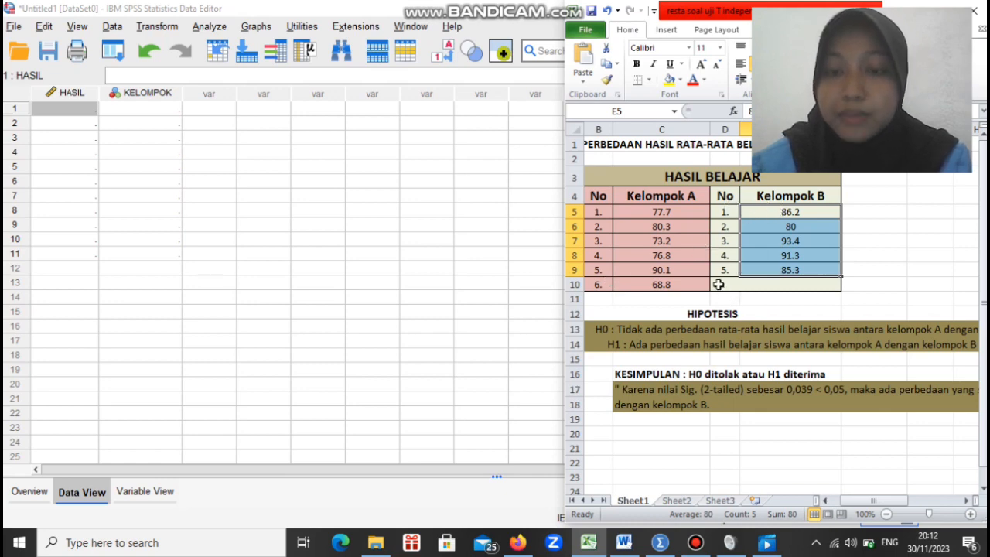
pyautogui.click(670, 212)
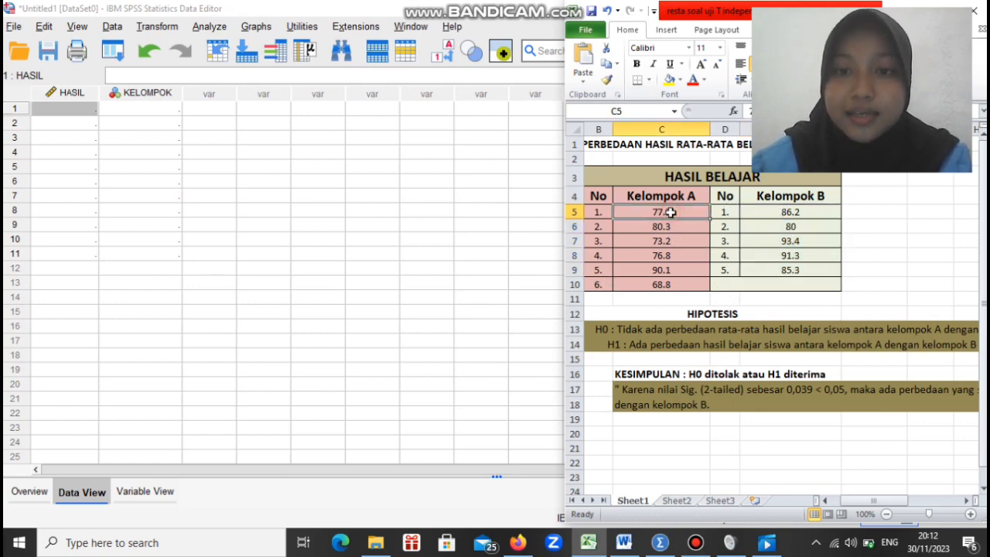
pyautogui.moveTo(670, 212); pyautogui.dragTo(684, 292)
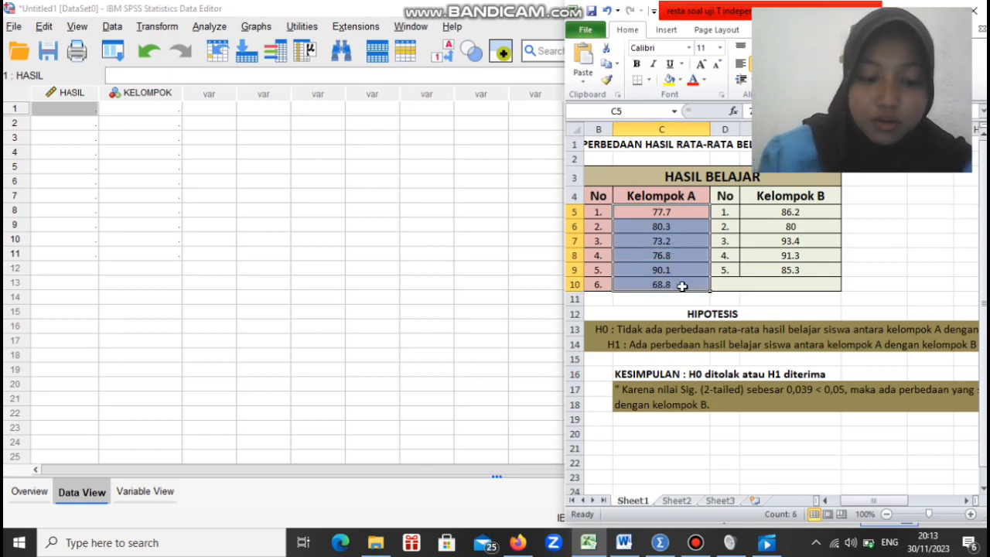
pyautogui.hotkey('ctrl', 'c')
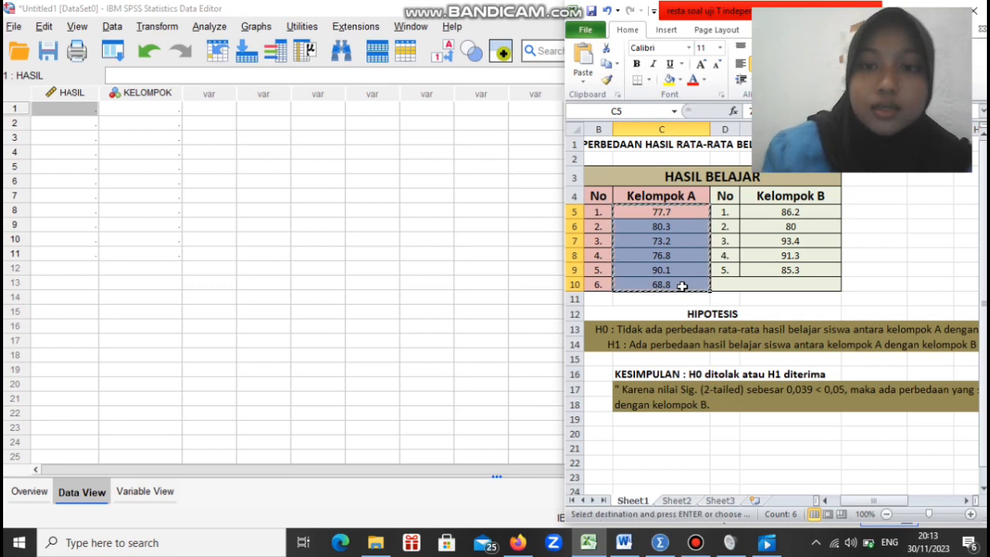
# Step: Paste the six copied scores into HASIL rows 1 to 6 and enter group code 1 for each in KELOMPOK
pyautogui.click(47, 111)
pyautogui.hotkey('ctrl', 'v')
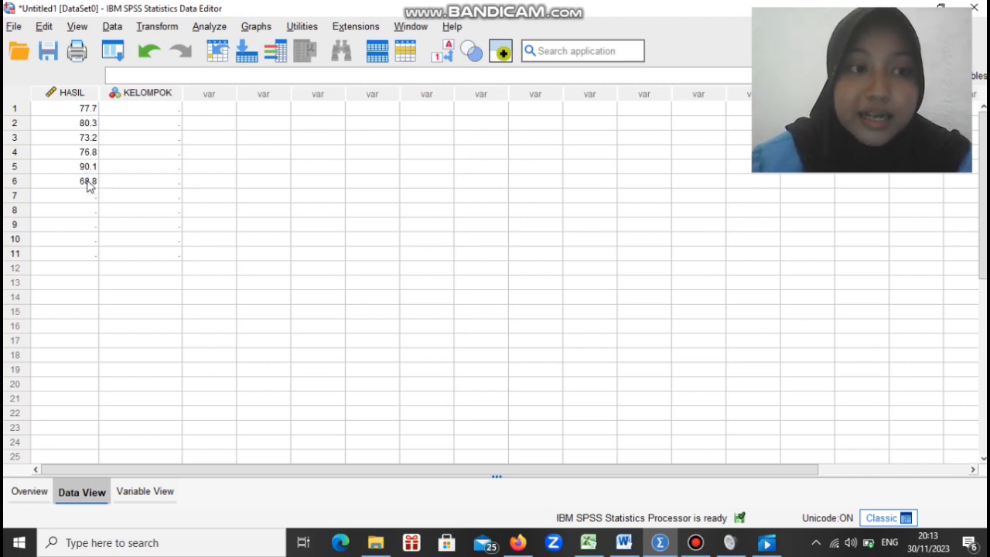
pyautogui.doubleClick(173, 110)
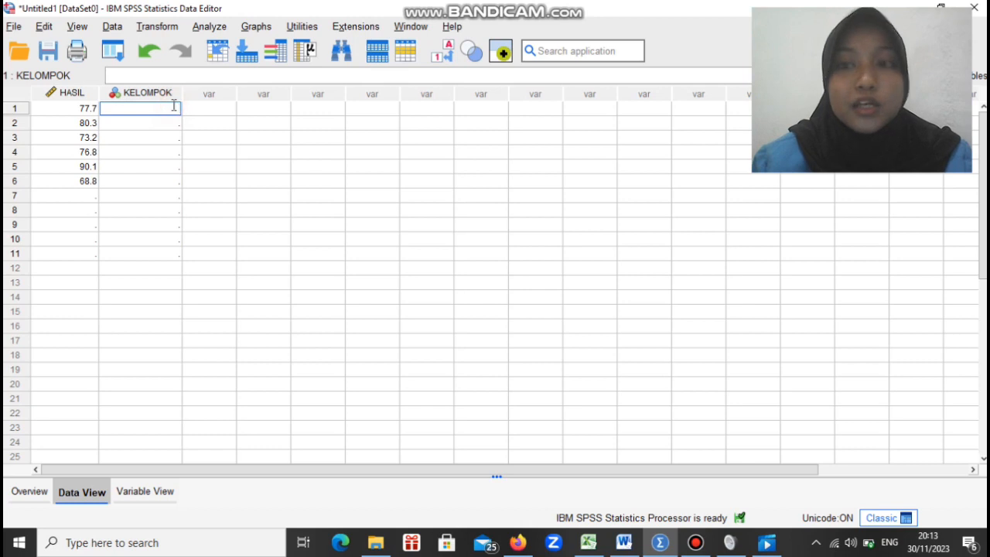
pyautogui.write('1')
pyautogui.press('Return')
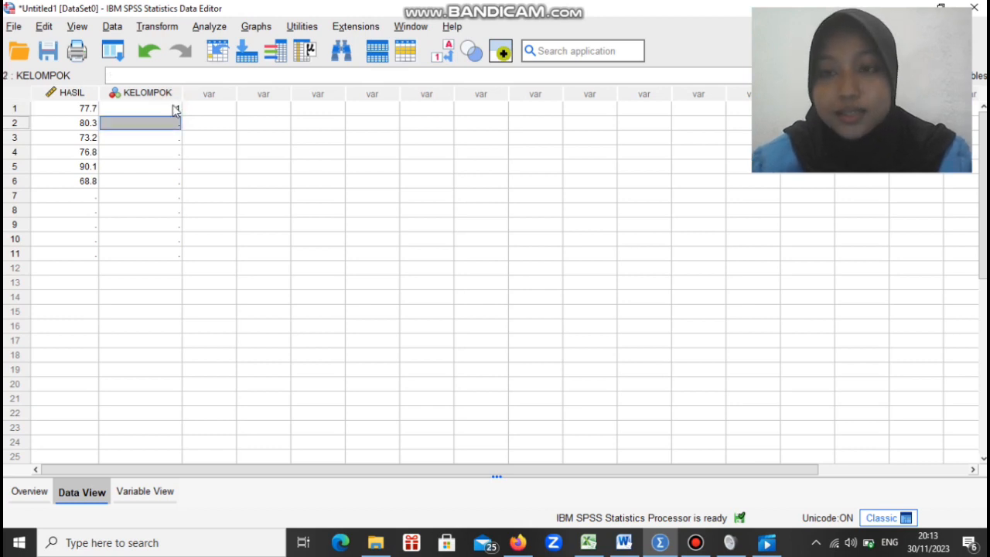
pyautogui.write('1 1 1 1 ')
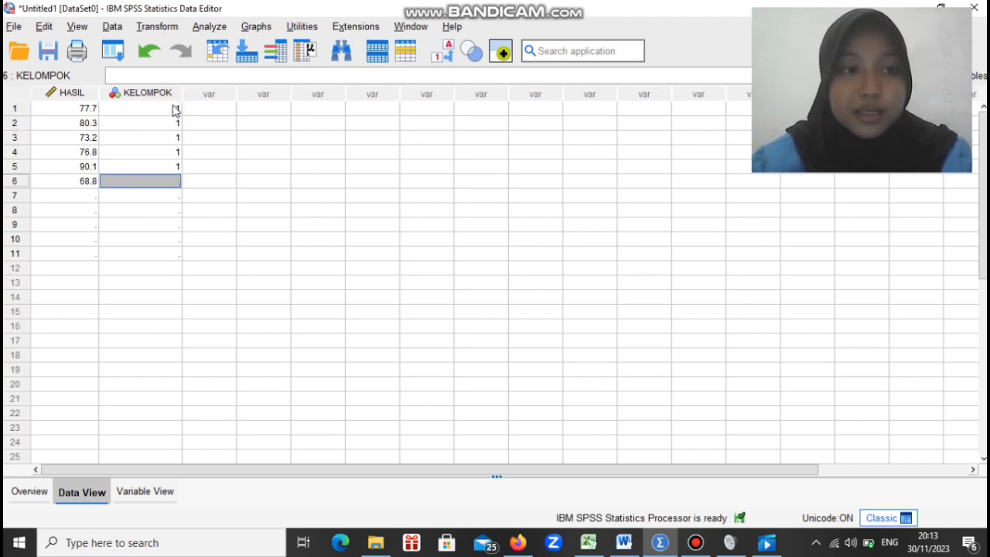
pyautogui.write('1')
# Step: Copy the five Kelompok B scores in E5:E9 of the Excel workbook and paste them into HASIL from row 7 in SPSS
pyautogui.click(68, 195)
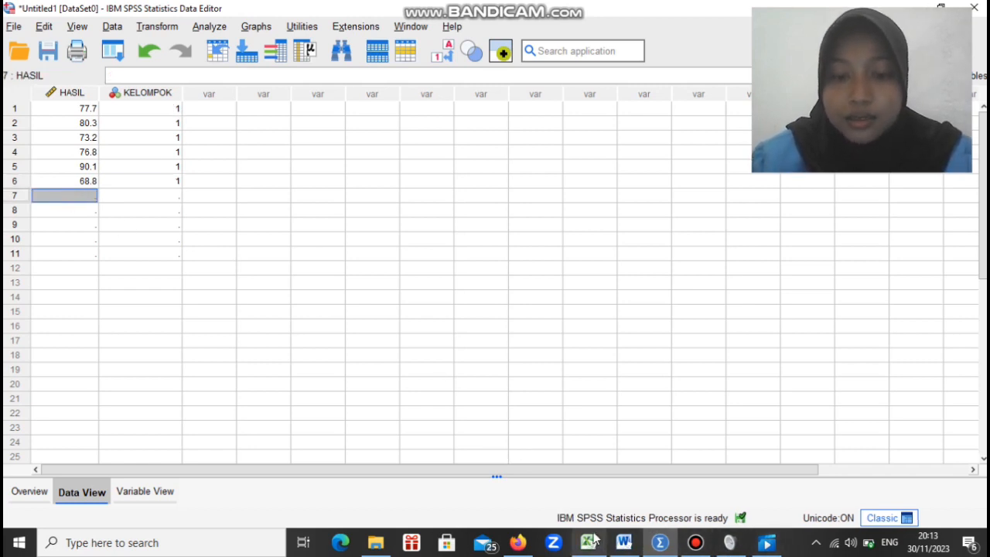
pyautogui.moveTo(594, 541)
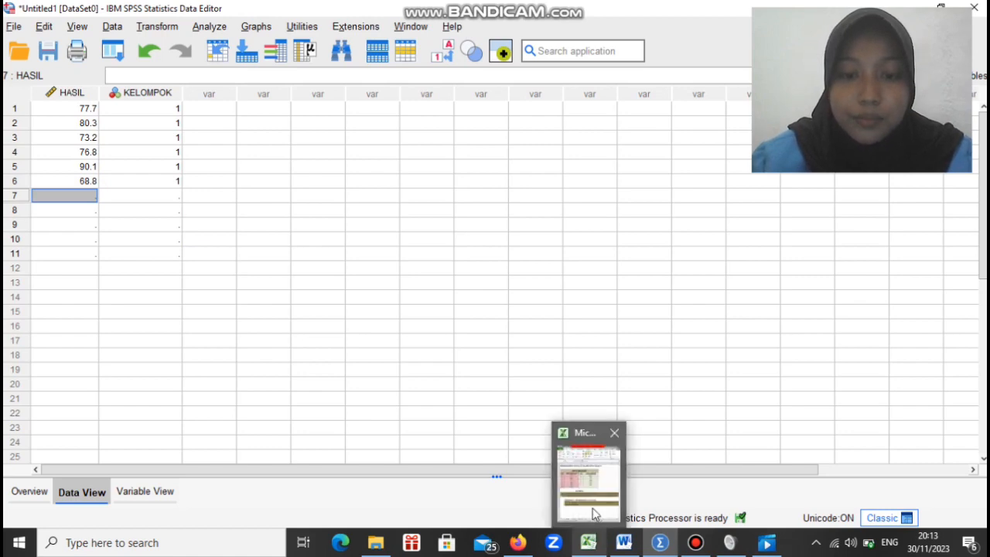
pyautogui.click(592, 507)
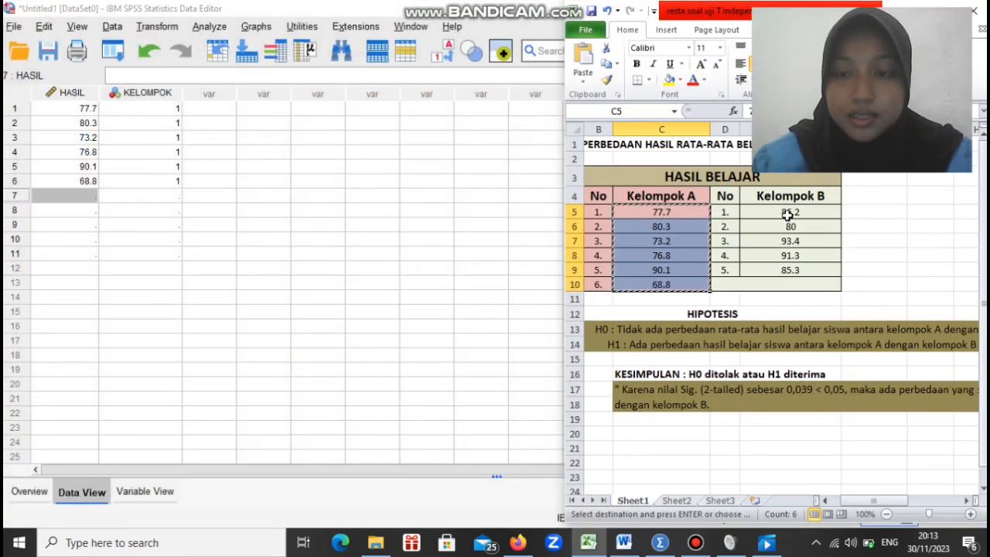
pyautogui.click(788, 213)
pyautogui.moveTo(787, 213); pyautogui.dragTo(796, 269)
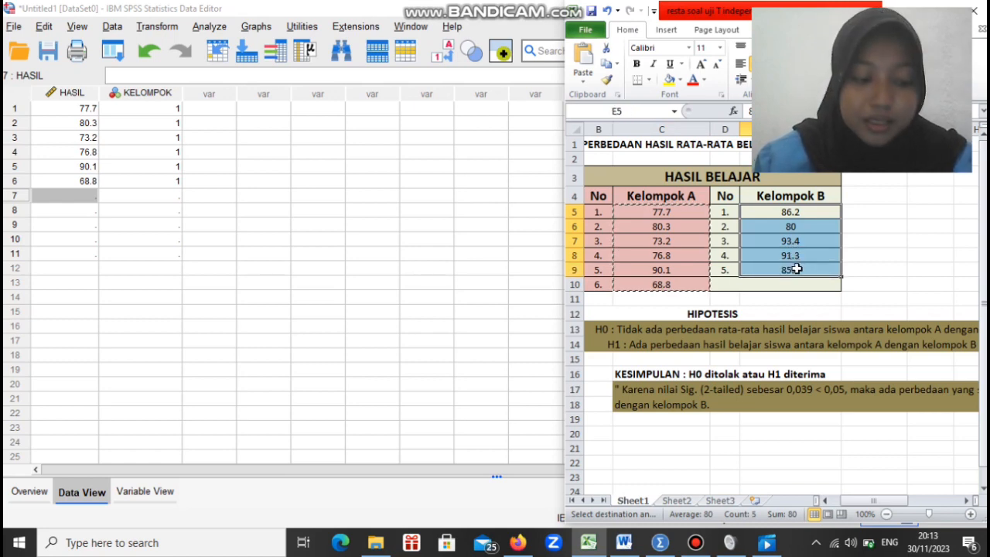
pyautogui.hotkey('ctrl', 'c')
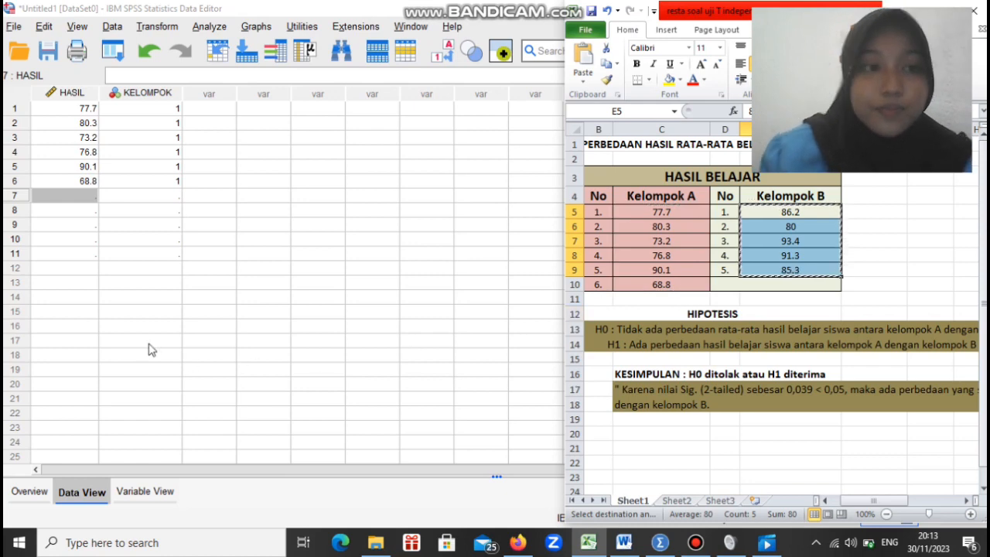
pyautogui.click(79, 195)
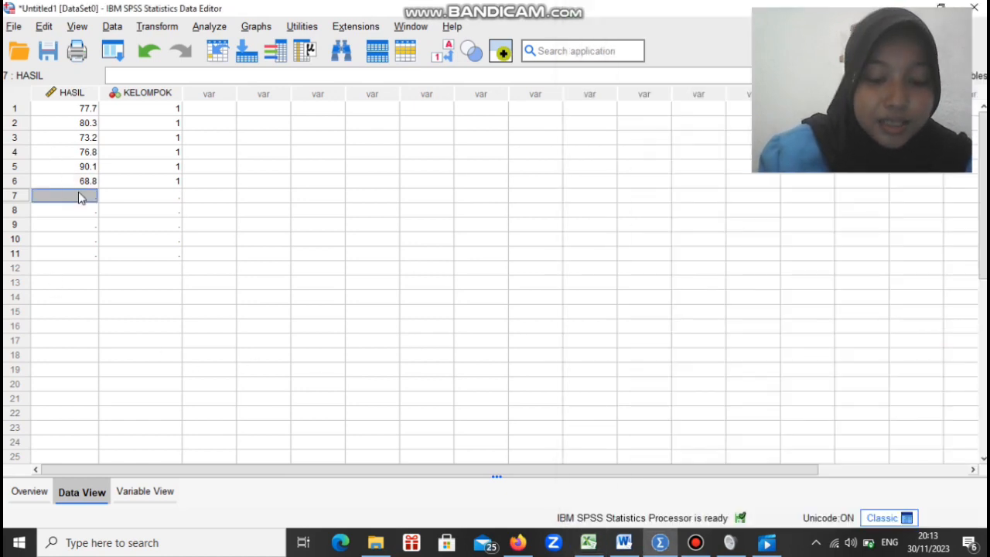
pyautogui.hotkey('ctrl', 'v')
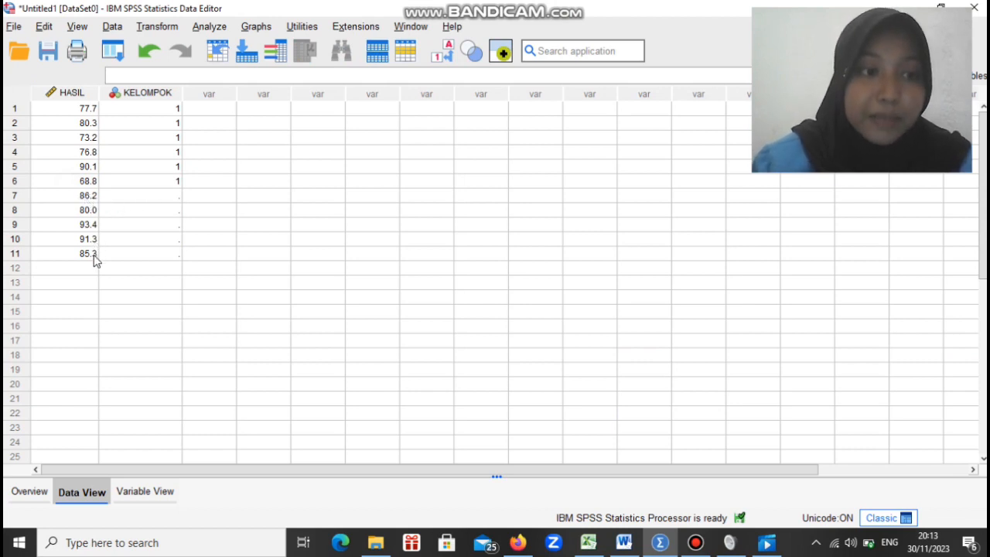
# Step: Enter group code 2 in KELOMPOK for rows 7 to 11, correcting the mistyped code in row 8
pyautogui.click(128, 199)
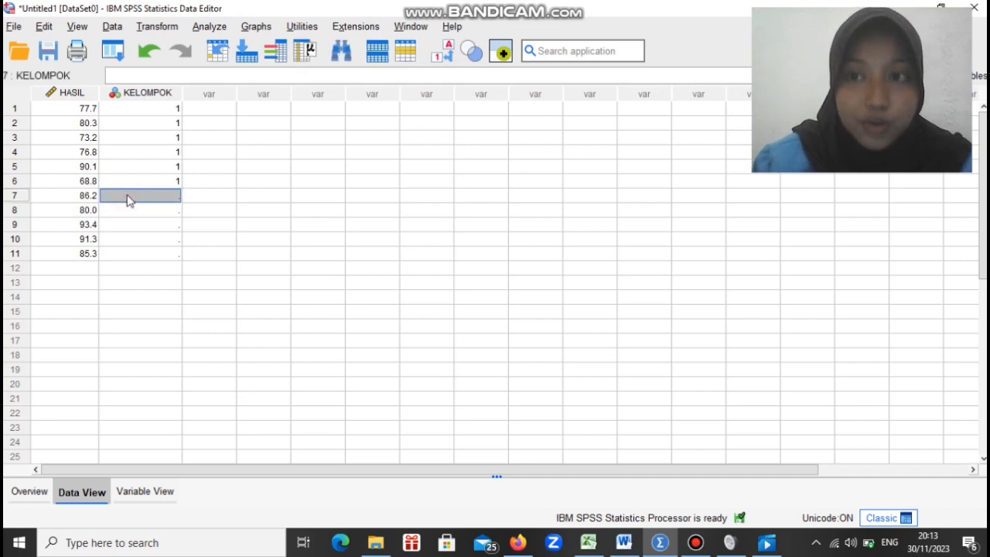
pyautogui.doubleClick(145, 195)
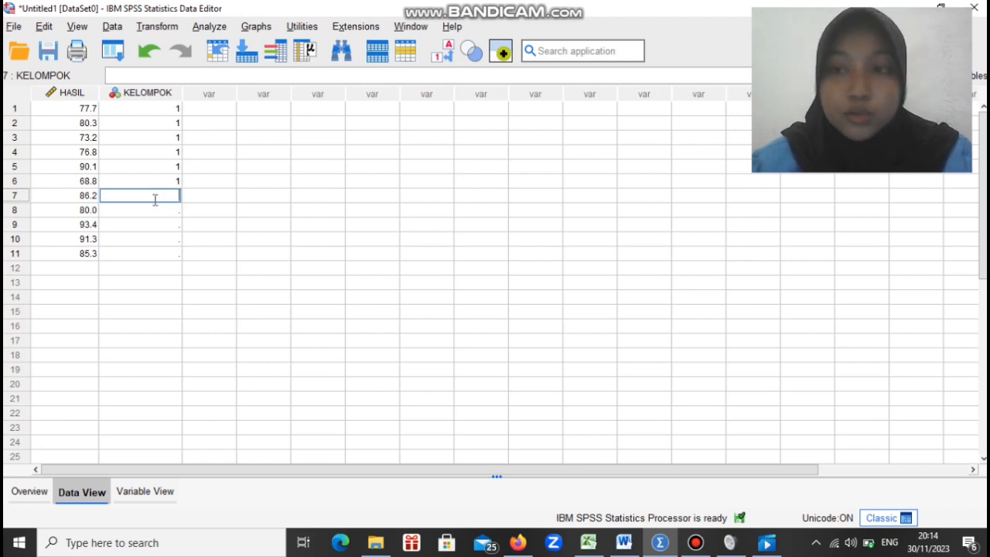
pyautogui.write('2')
pyautogui.press('Return')
pyautogui.write('22')
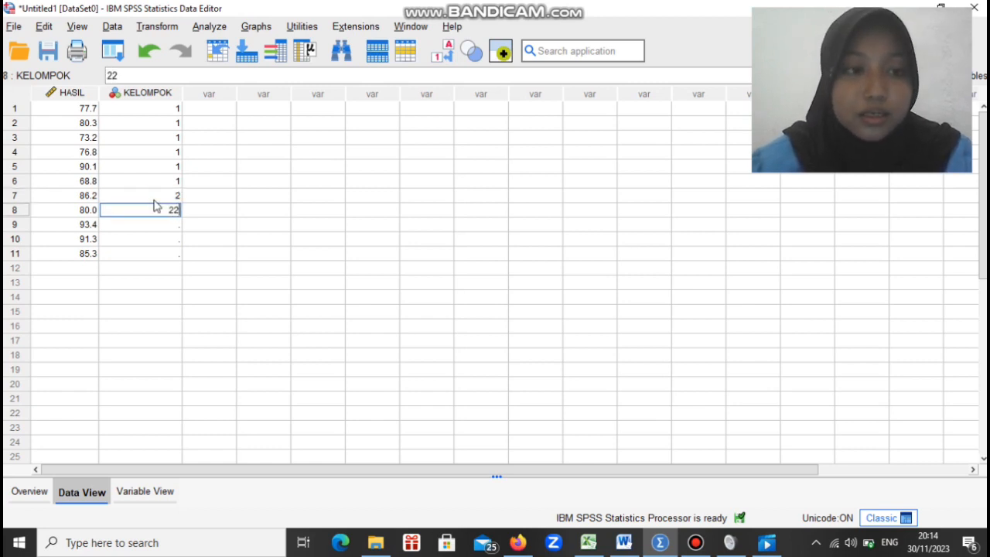
pyautogui.press('Return')
pyautogui.write('2')
pyautogui.doubleClick(166, 209)
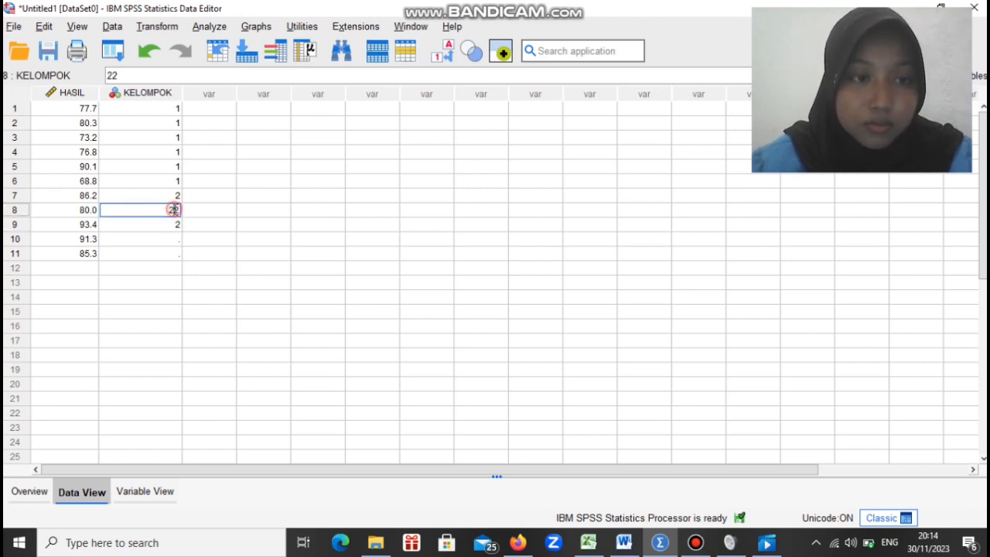
pyautogui.press('BackSpace')
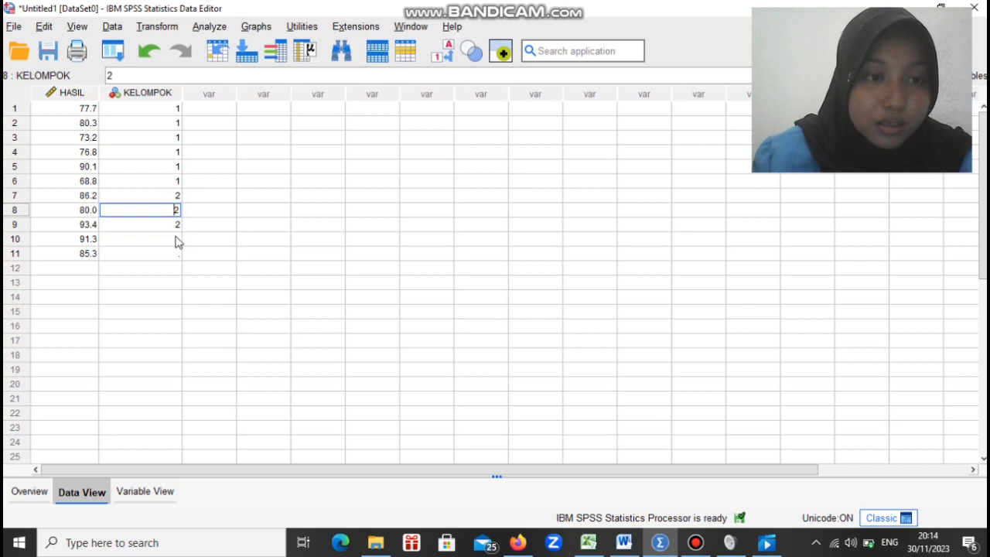
pyautogui.click(178, 239)
pyautogui.write('2')
pyautogui.press('Return')
pyautogui.write('2')
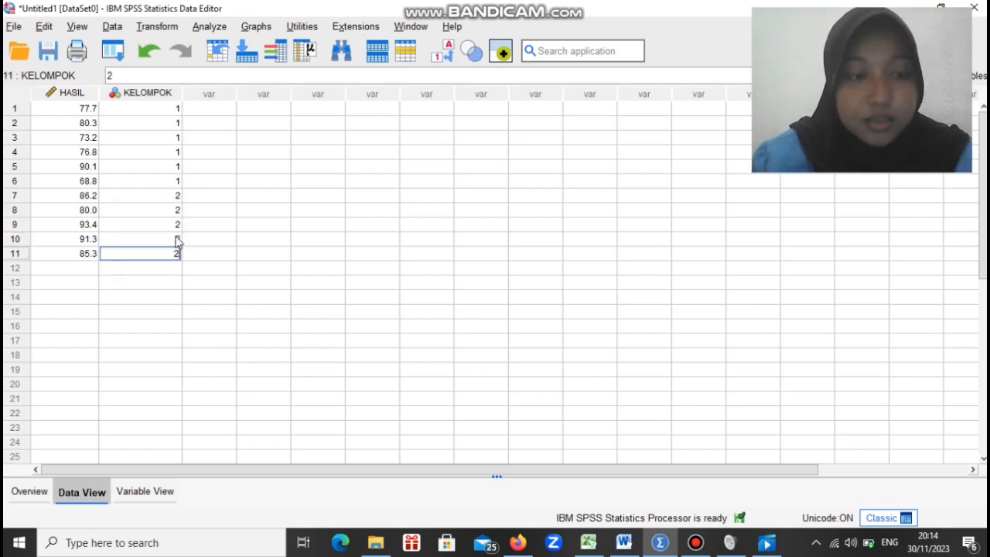
pyautogui.click(230, 126)
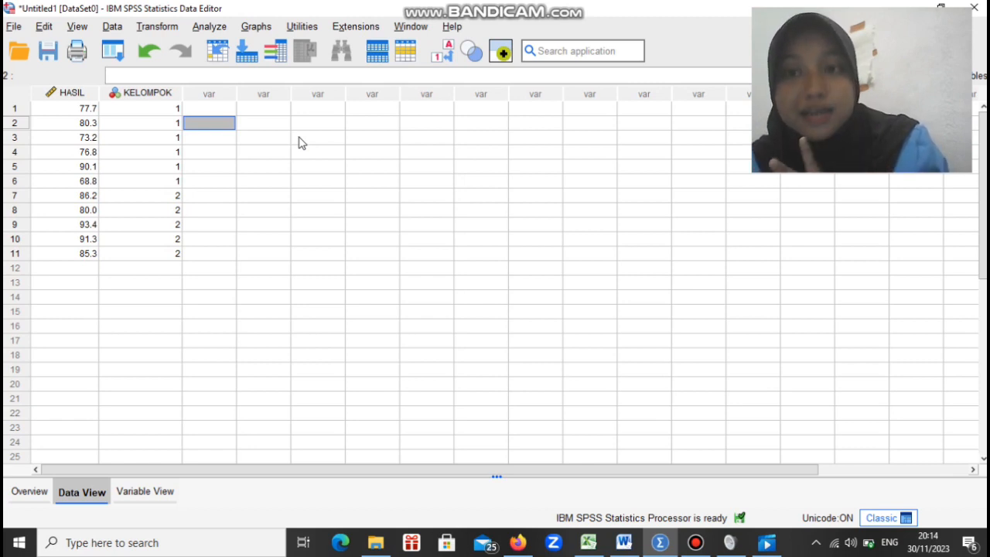
pyautogui.click(143, 108)
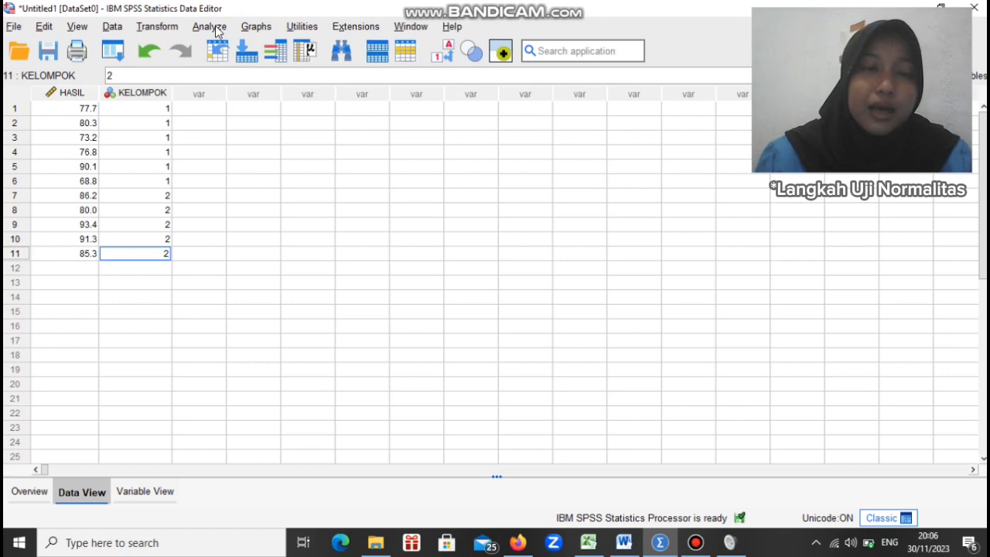
# Step: Start the Explore analysis with Hasil Belajar as the dependent variable and Kelompok as the factor
pyautogui.click(210, 26)
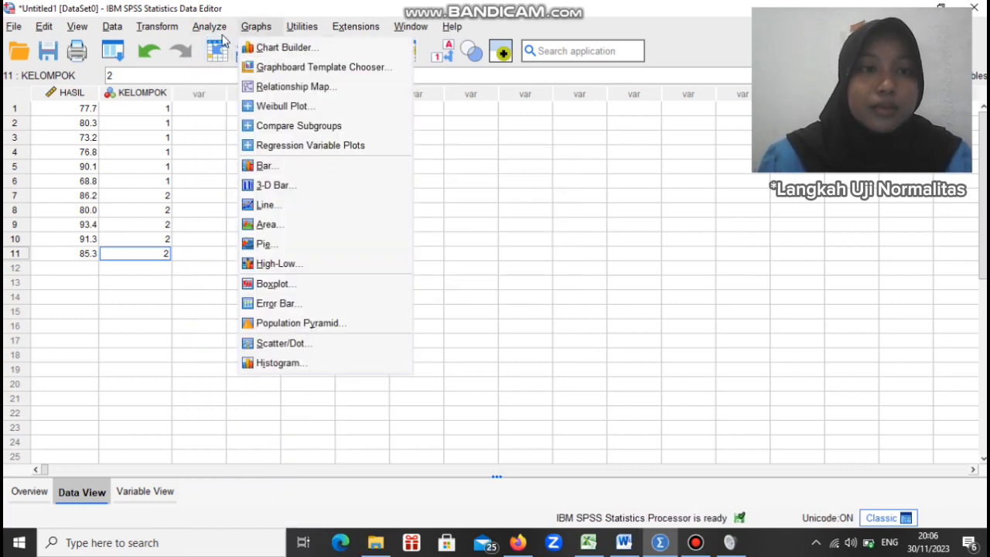
pyautogui.moveTo(221, 30)
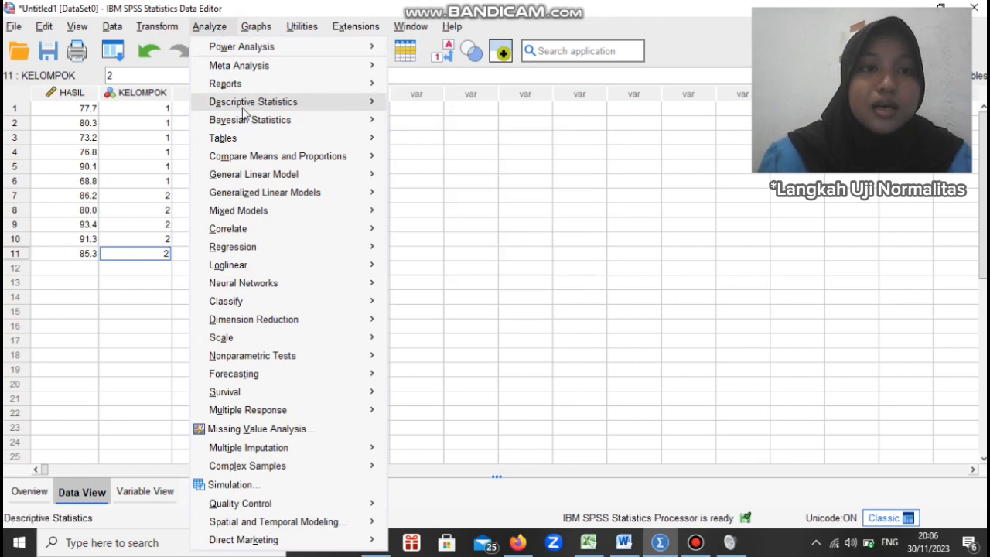
pyautogui.moveTo(245, 112)
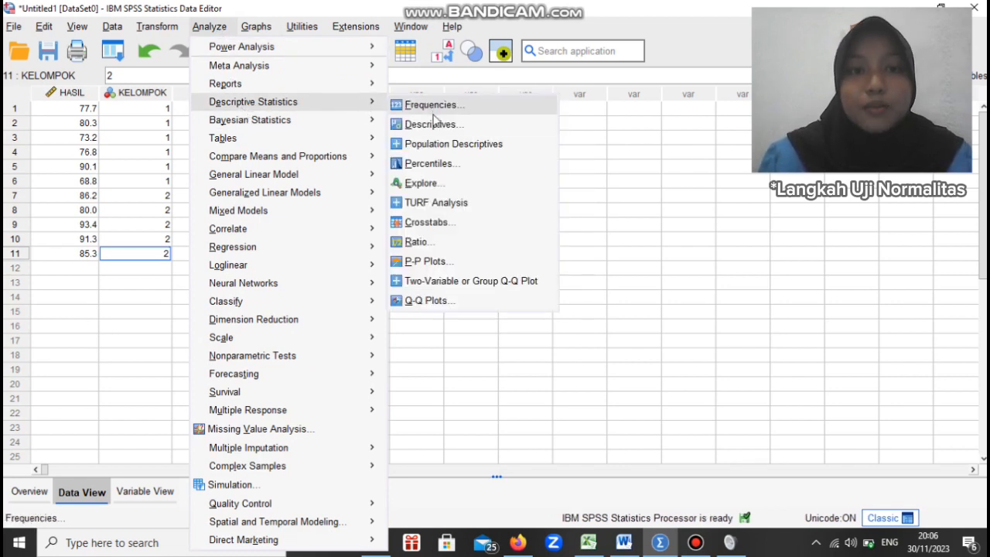
pyautogui.click(422, 183)
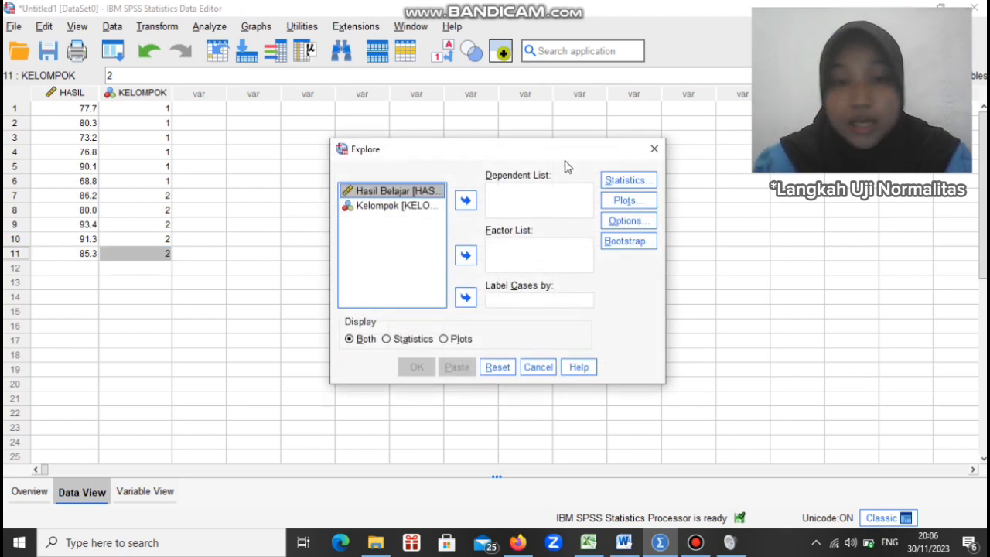
pyautogui.click(465, 200)
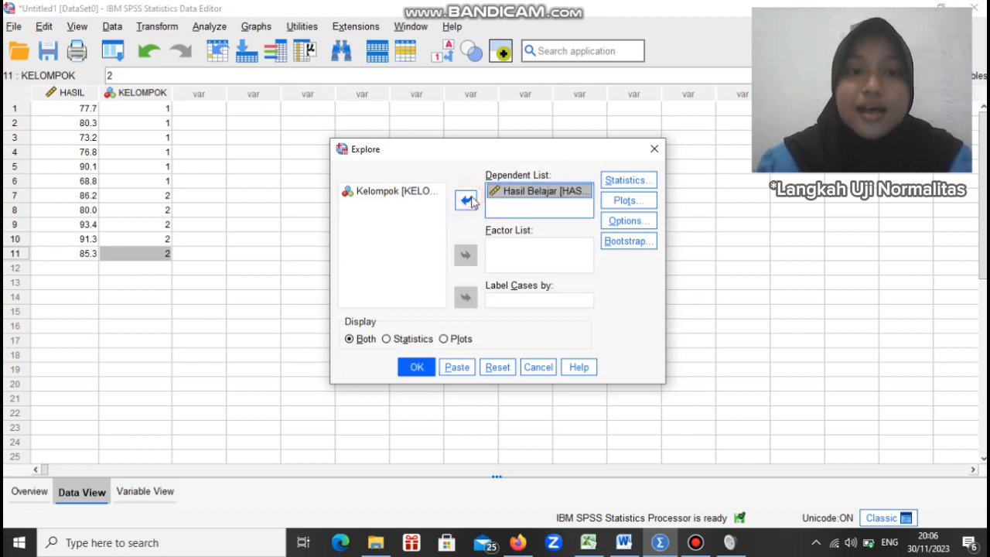
pyautogui.click(431, 198)
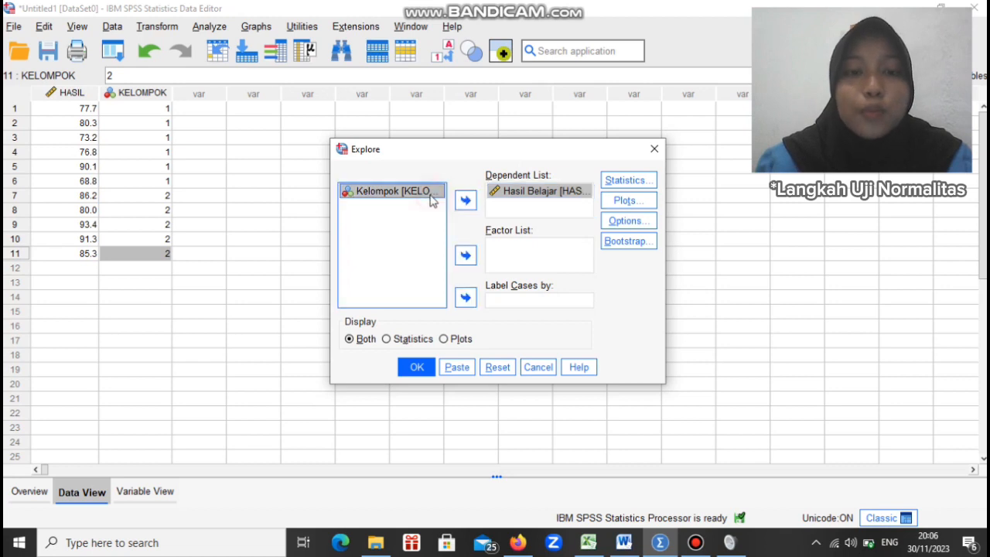
pyautogui.click(465, 256)
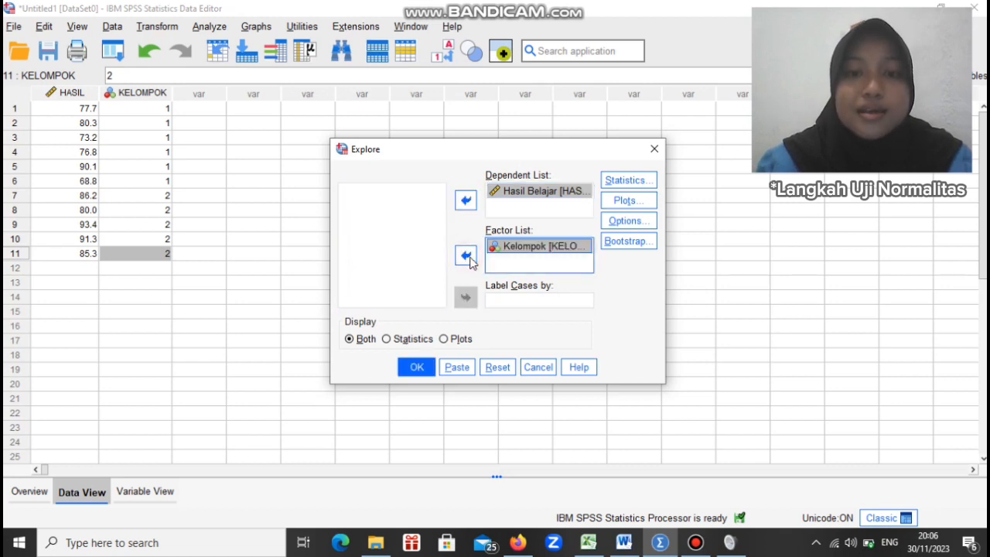
# Step: Include normality plots with tests in the Explore plots and run the analysis
pyautogui.click(647, 203)
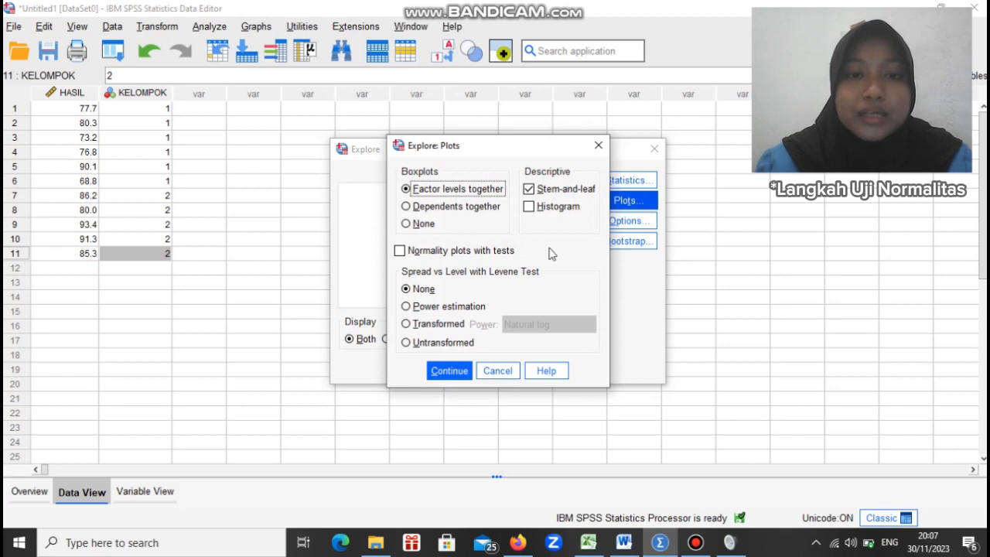
pyautogui.click(508, 256)
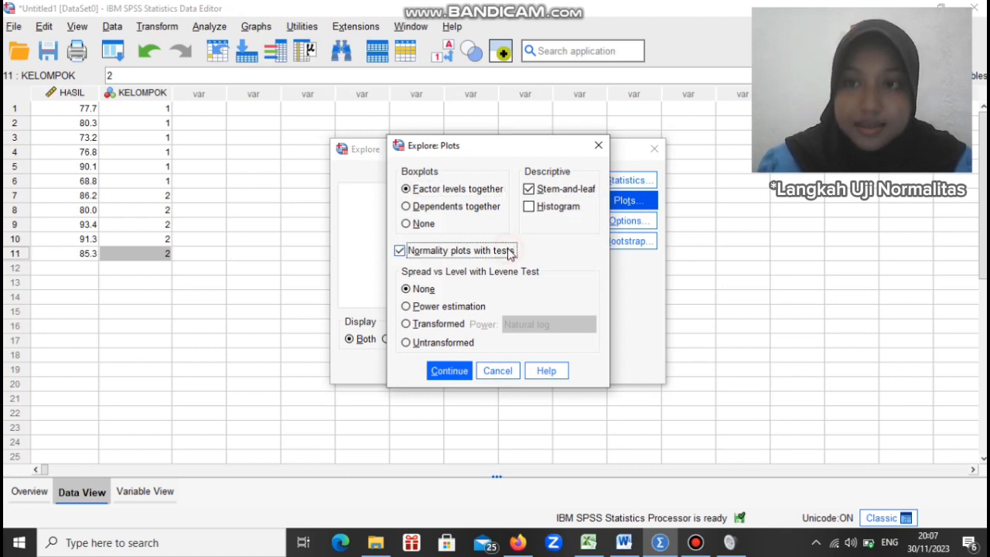
pyautogui.click(453, 372)
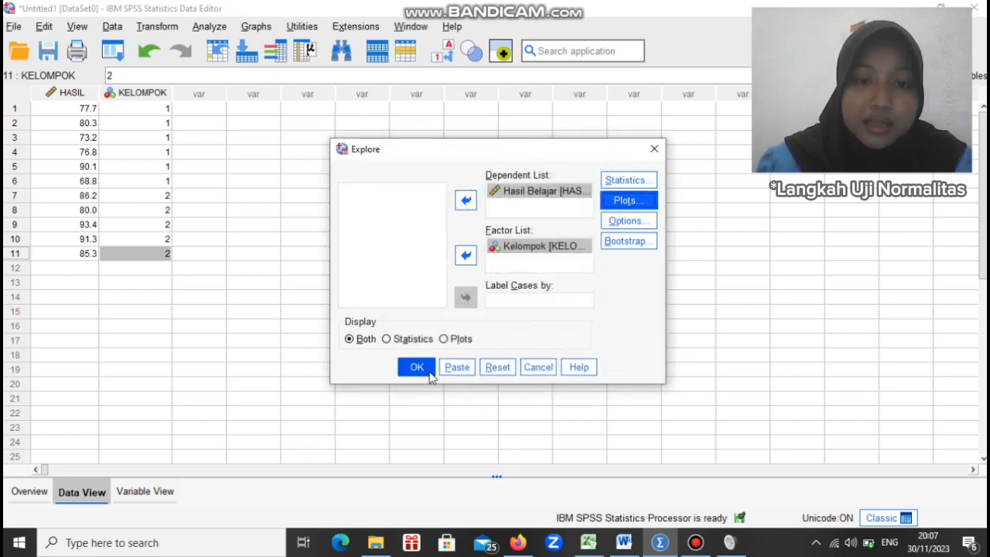
pyautogui.click(421, 370)
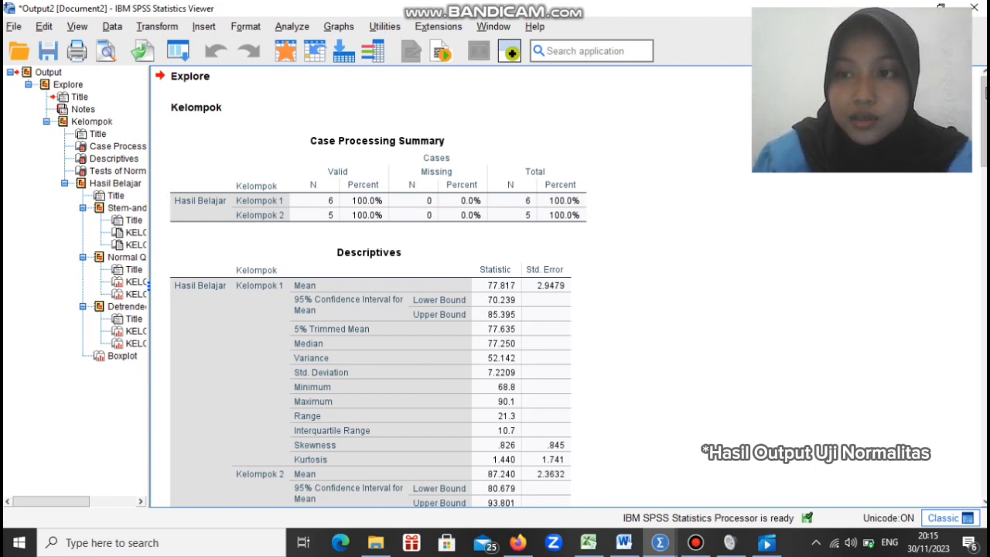
# Step: Examine the Shapiro-Wilk significance values for both groups in the Tests of Normality table
pyautogui.scroll(-10, 379, 286)
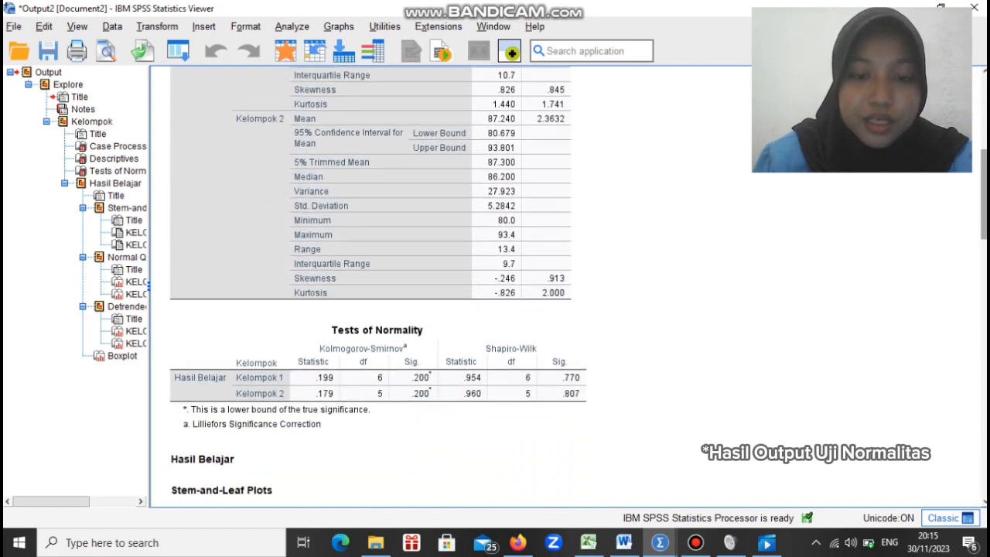
pyautogui.scroll(-5, 379, 286)
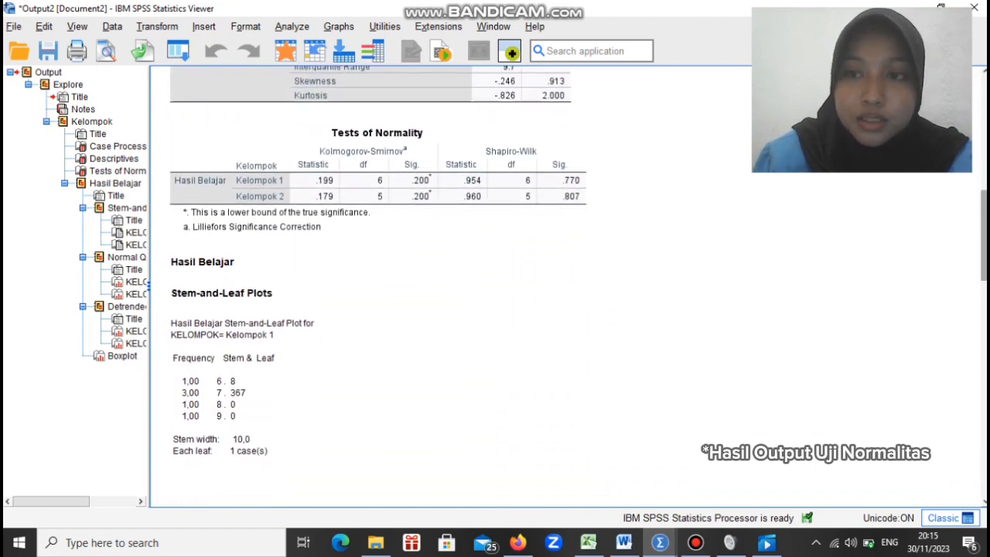
pyautogui.scroll(-1, 379, 286)
pyautogui.click(534, 146)
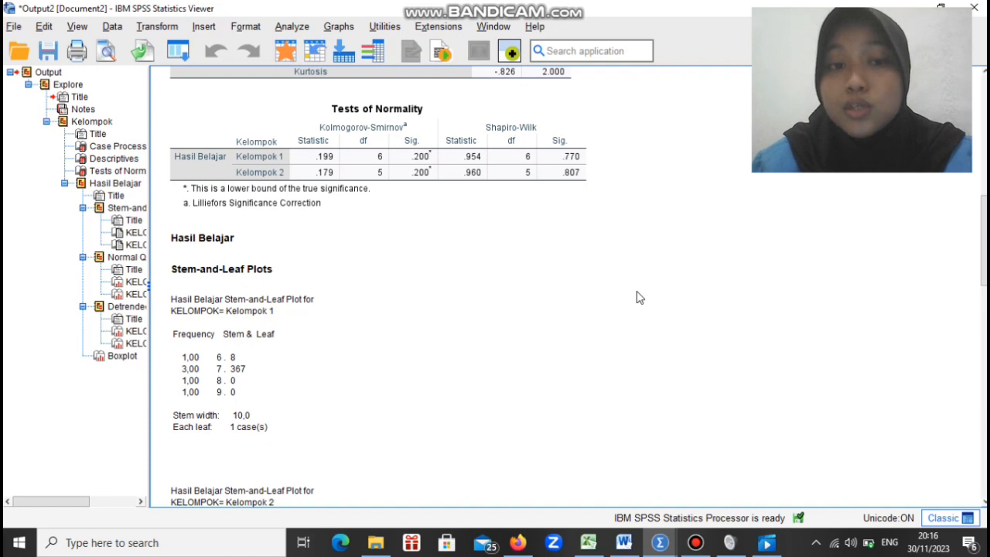
pyautogui.click(409, 193)
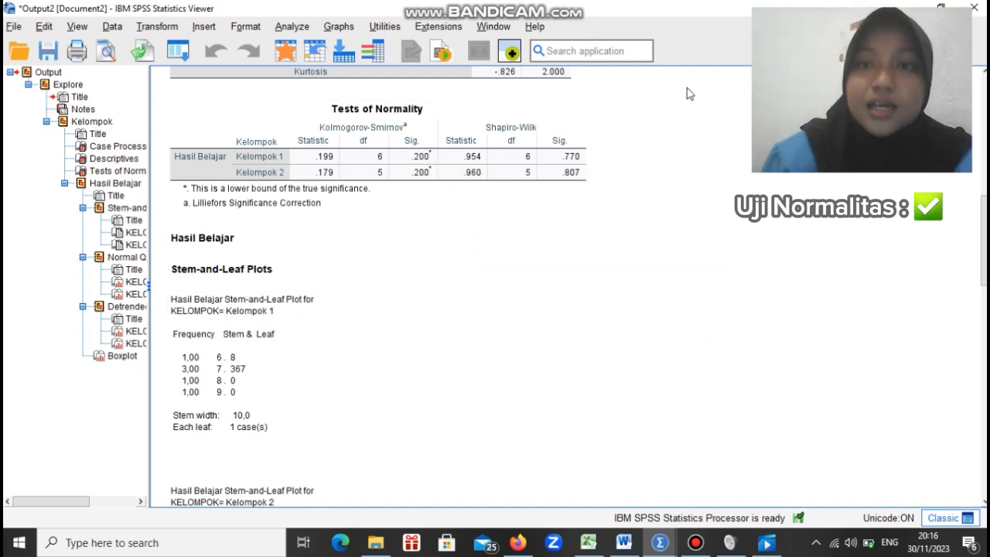
# Step: Close the Explore output without saving it and select the first HASIL score in the data
pyautogui.click(976, 8)
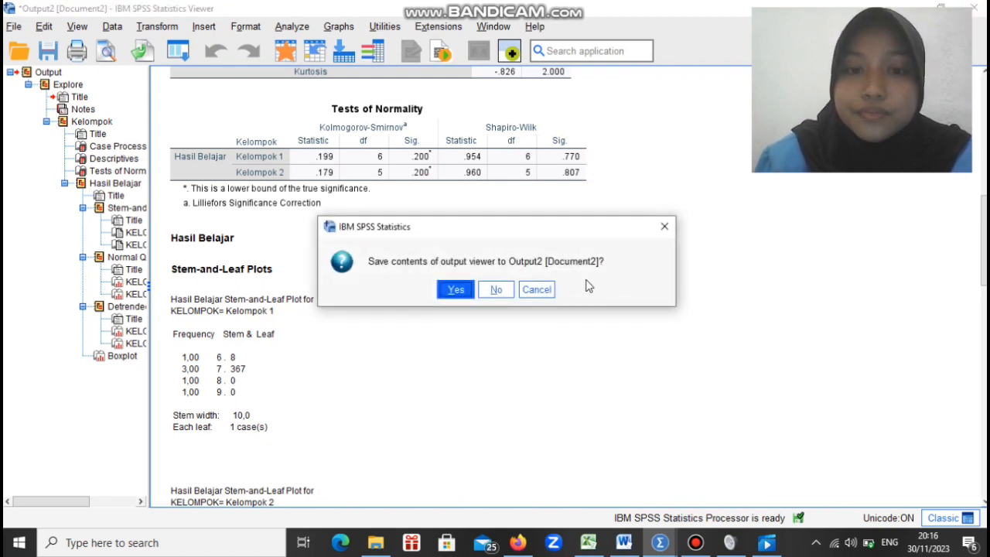
pyautogui.click(497, 290)
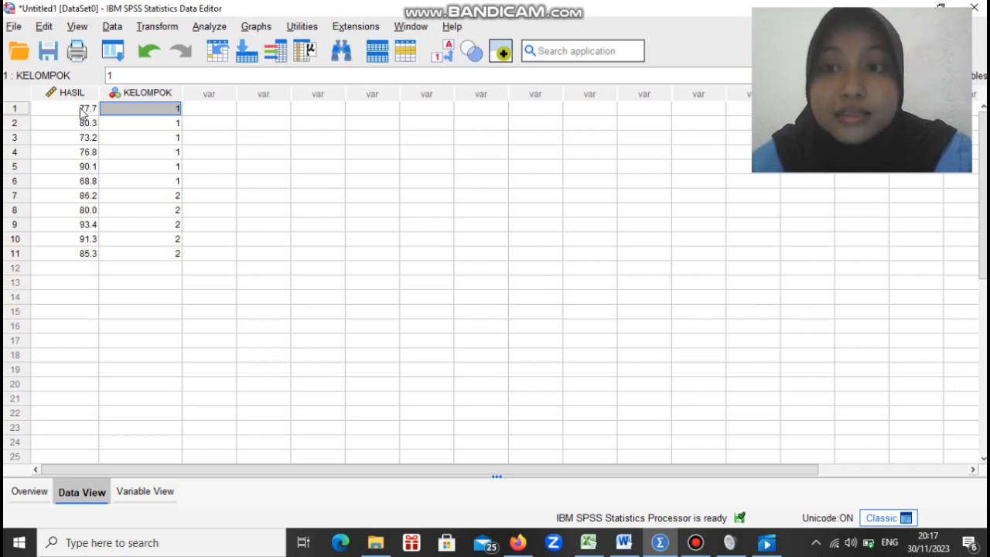
pyautogui.click(83, 111)
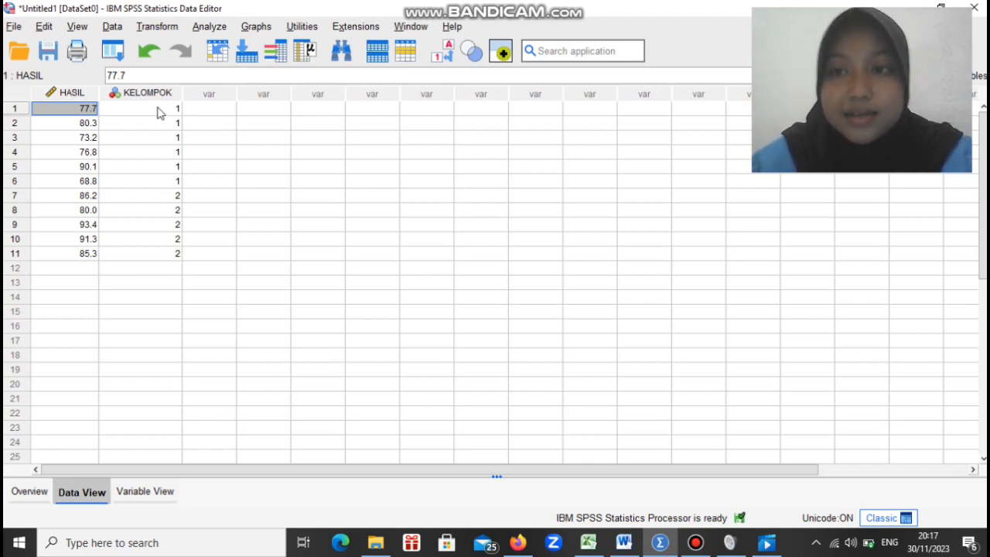
# Step: Start an Independent-Samples T Test with Hasil Belajar as the test variable and Kelompok as the grouping variable
pyautogui.click(210, 27)
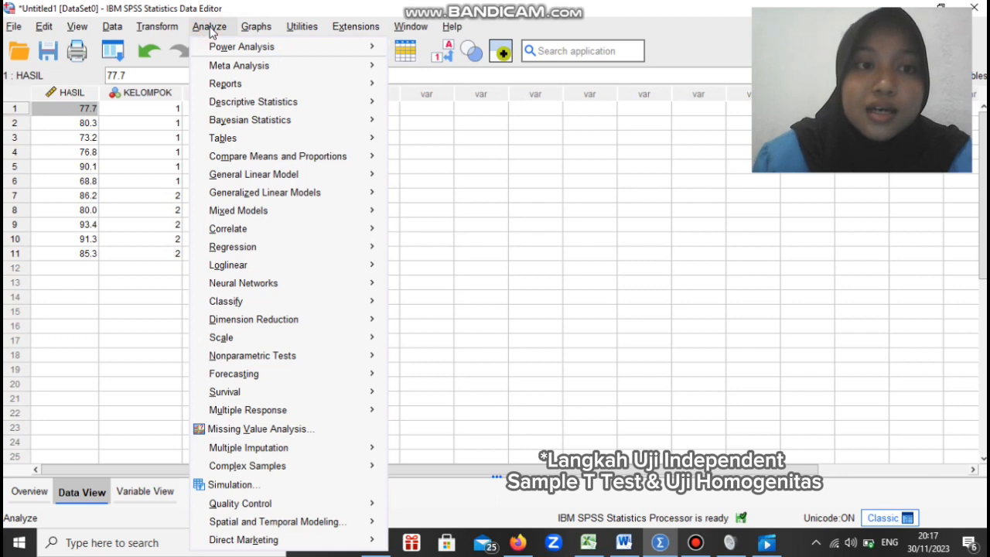
pyautogui.moveTo(264, 157)
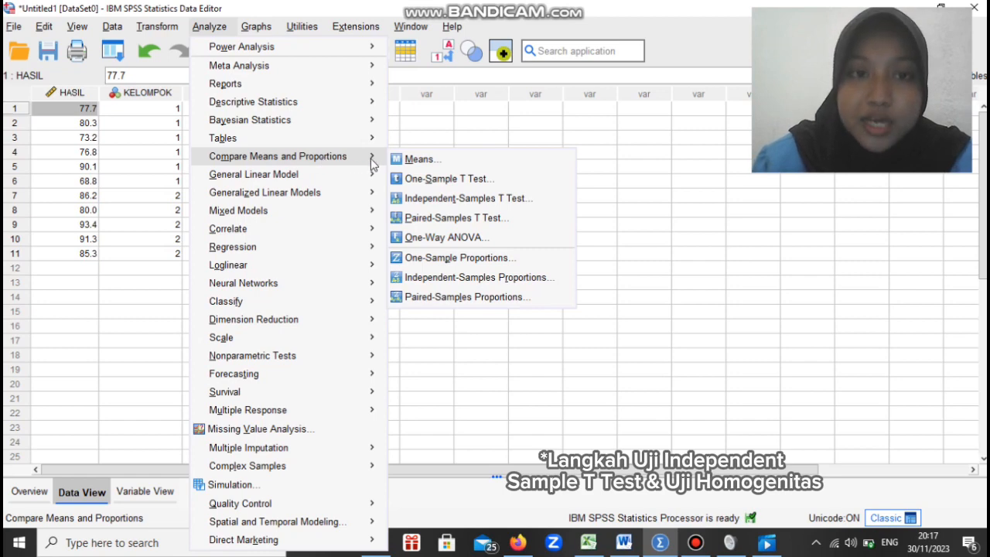
pyautogui.click(484, 201)
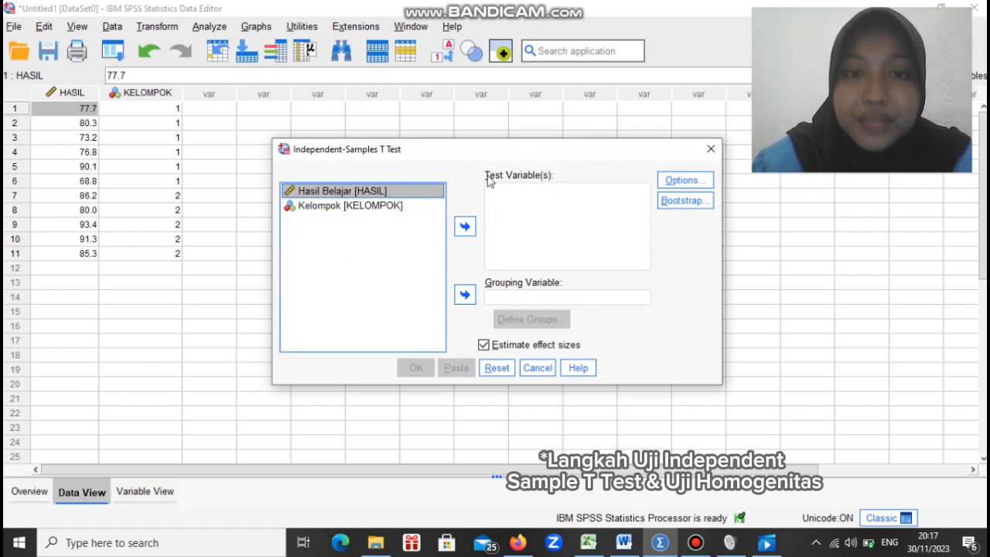
pyautogui.click(467, 226)
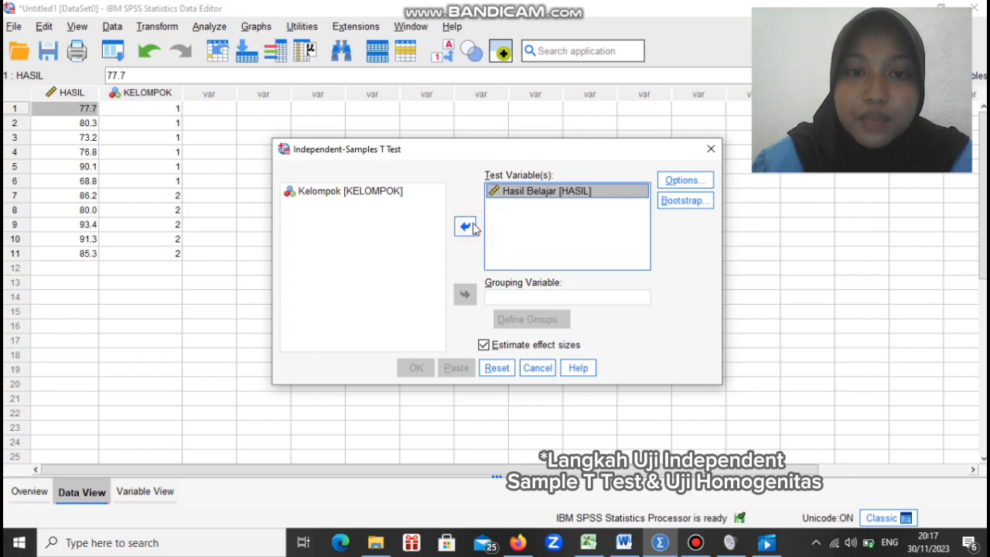
pyautogui.click(378, 193)
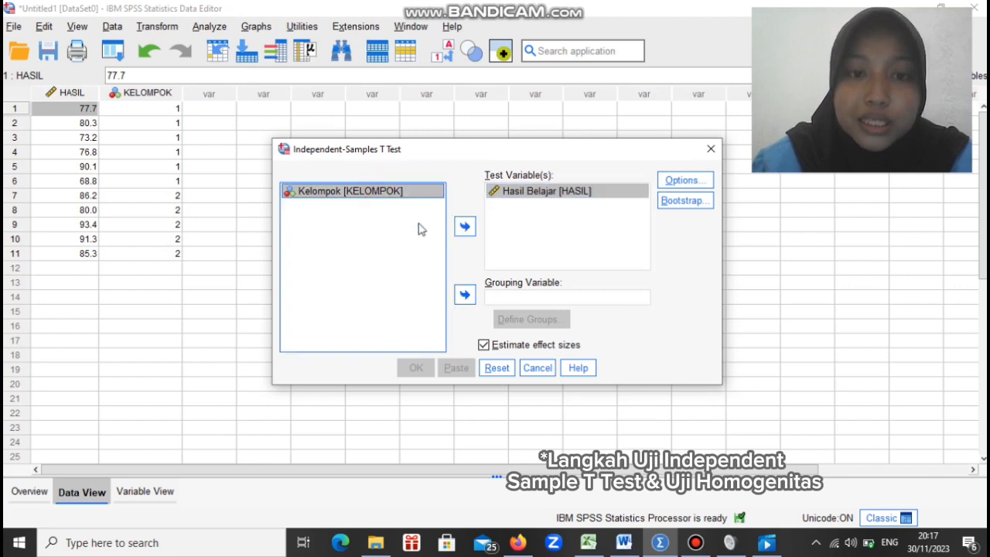
pyautogui.click(465, 295)
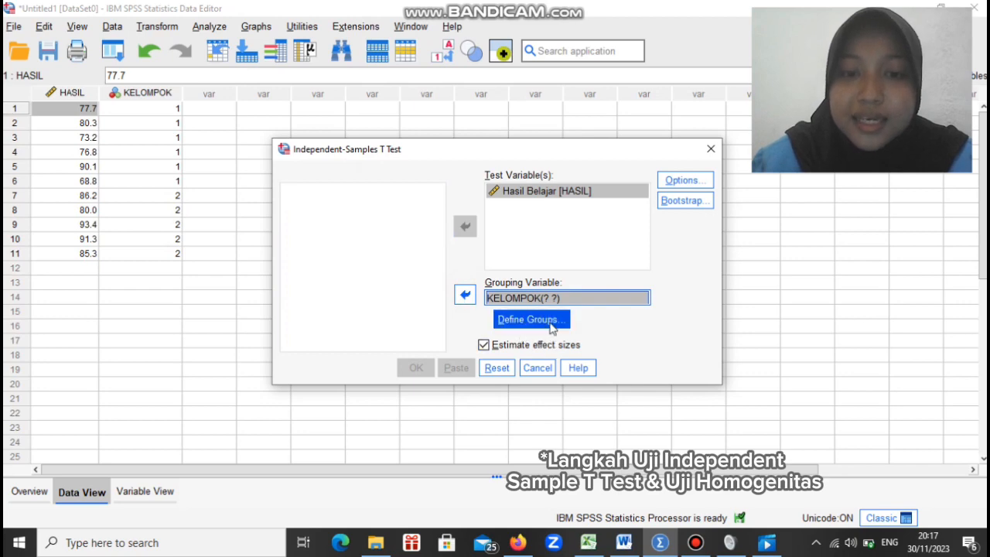
# Step: Define the Kelompok groups with the values 1 and 2 and run the t-test
pyautogui.click(550, 325)
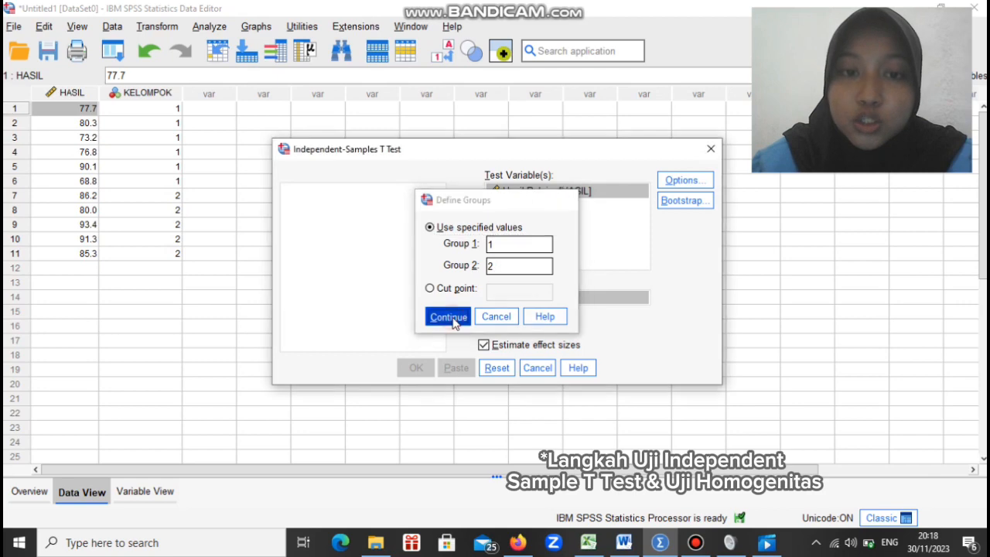
pyautogui.click(449, 317)
pyautogui.click(416, 368)
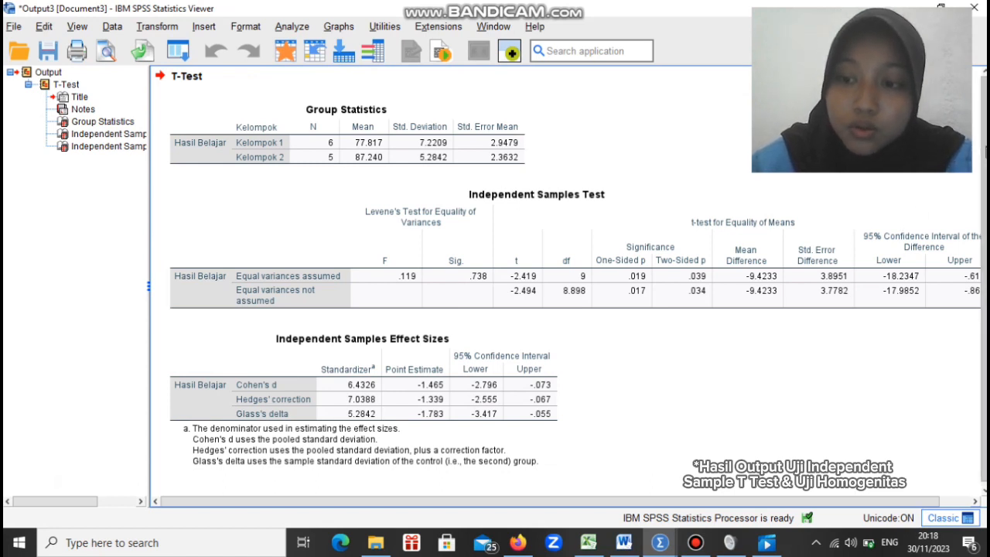
# Step: Examine the Independent Samples Test table, consulting the hypotheses in the Excel workbook before returning to the SPSS output
pyautogui.moveTo(985, 152); pyautogui.dragTo(984, 152)
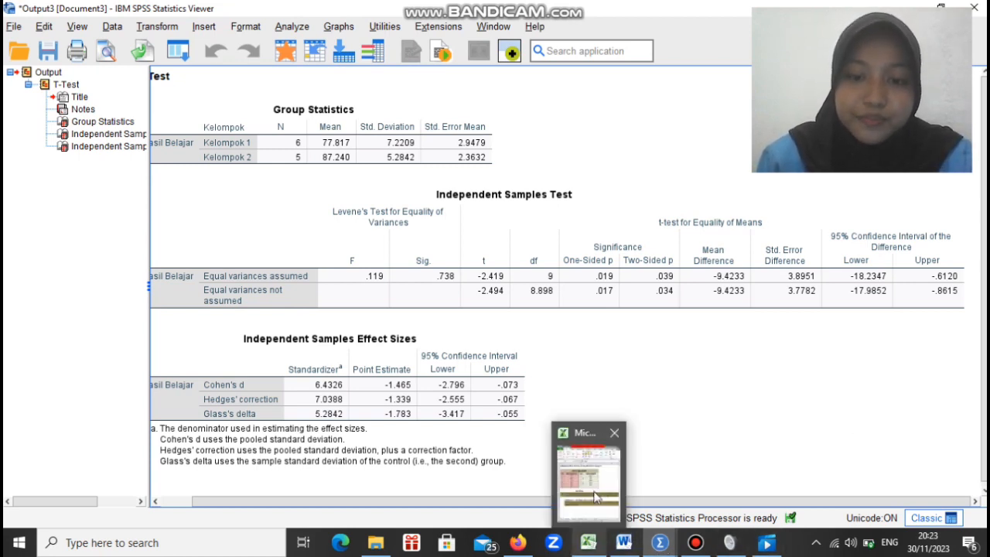
pyautogui.click(594, 480)
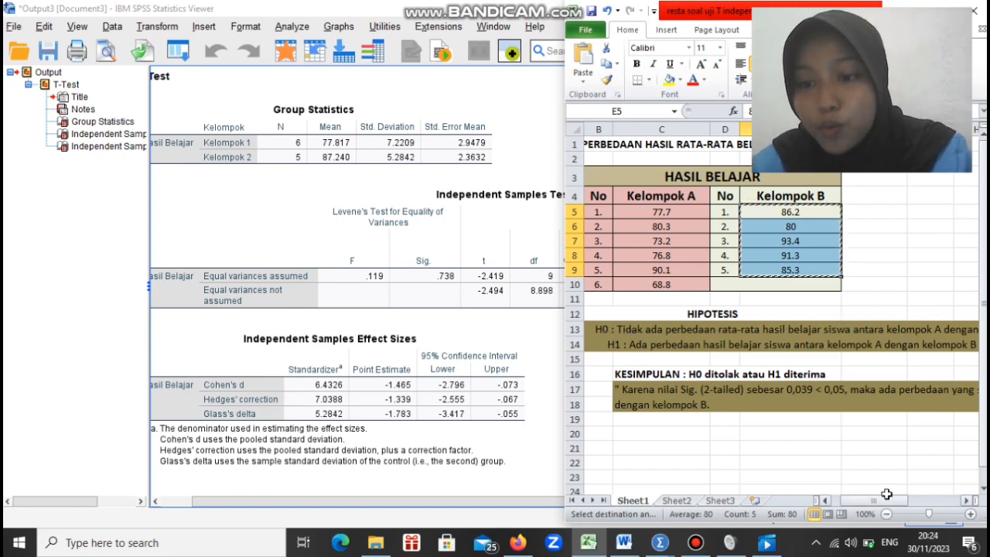
pyautogui.moveTo(887, 501)
pyautogui.mouseDown()
pyautogui.moveTo(934, 499)
pyautogui.moveTo(897, 500)
pyautogui.mouseUp()
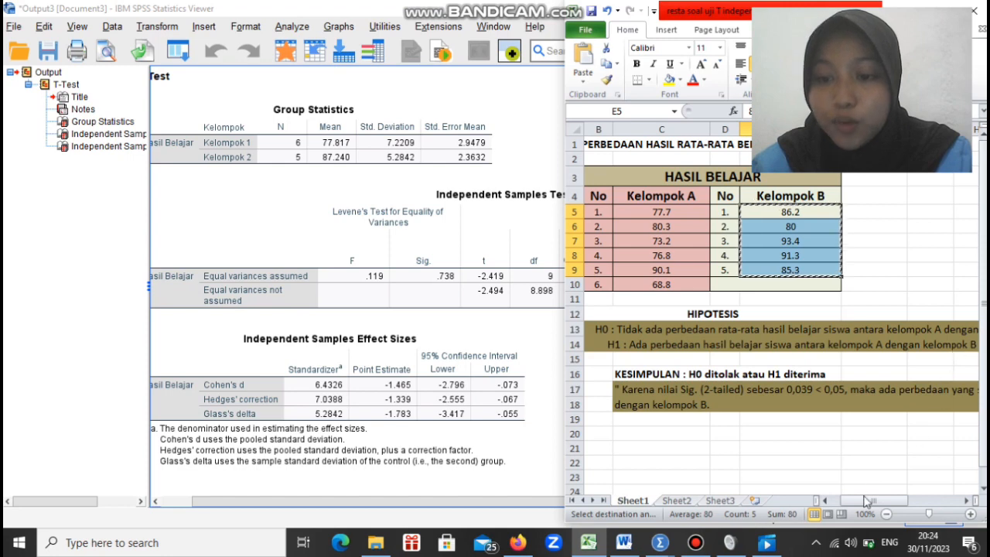
pyautogui.moveTo(658, 543)
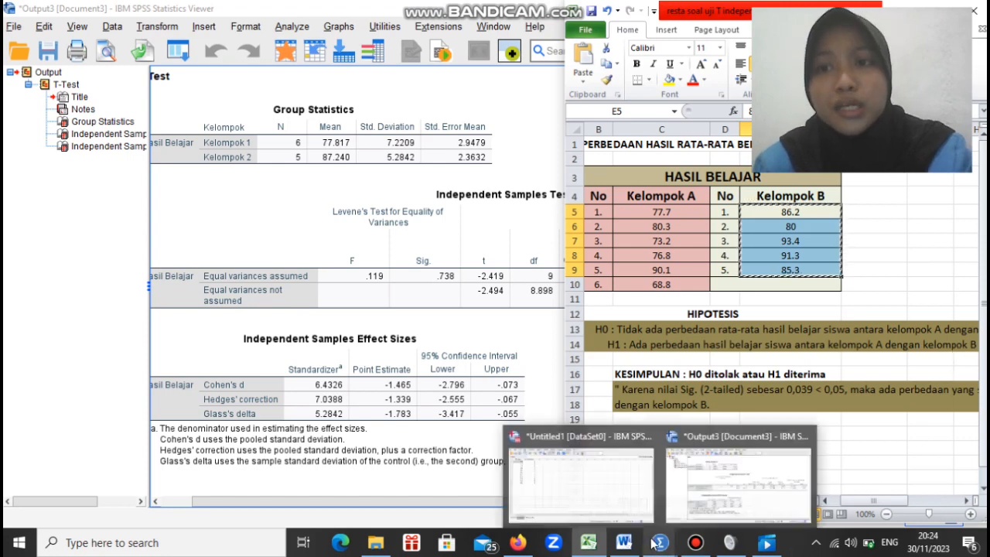
pyautogui.click(725, 501)
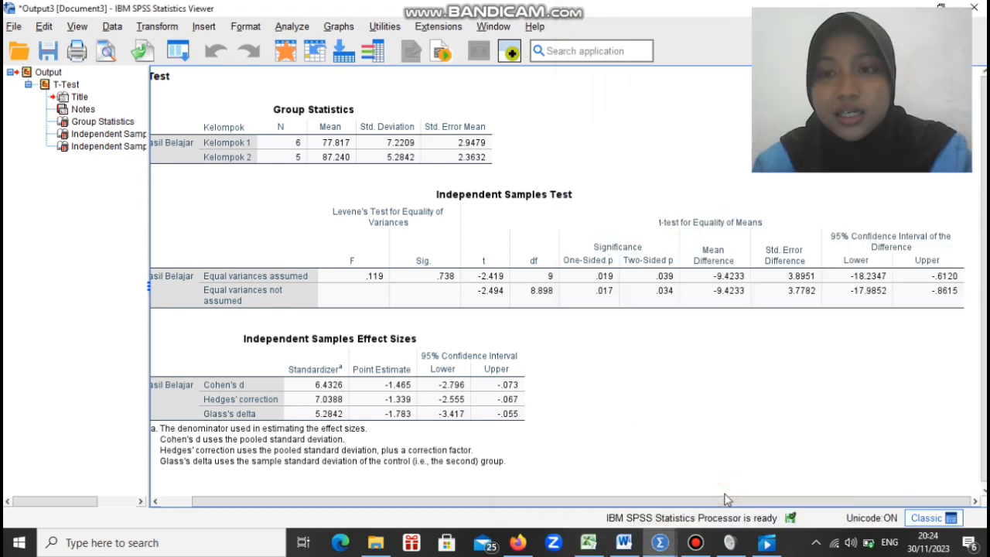
pyautogui.click(699, 304)
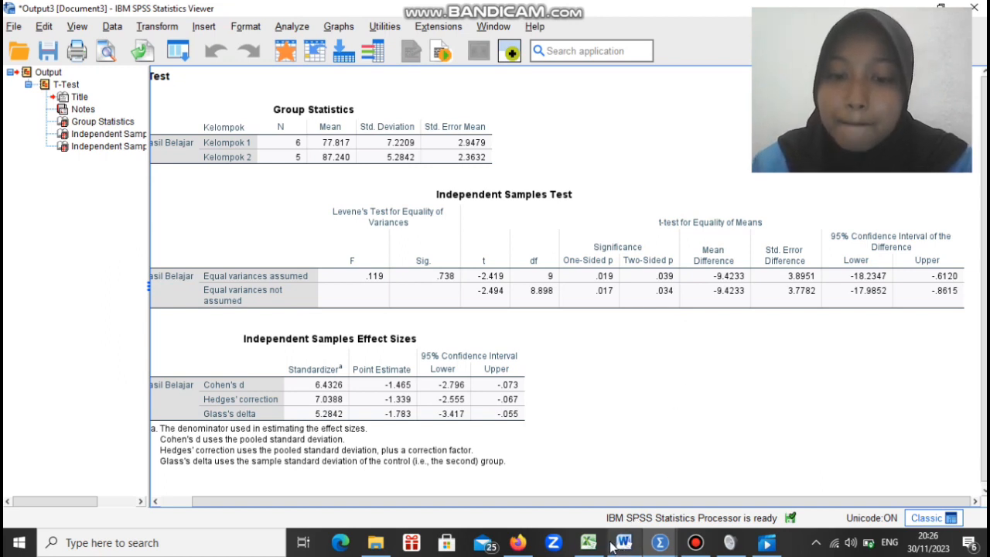
# Step: Switch to the Excel workbook, enlarge its window and read the full conclusion below the hypotheses
pyautogui.moveTo(595, 544)
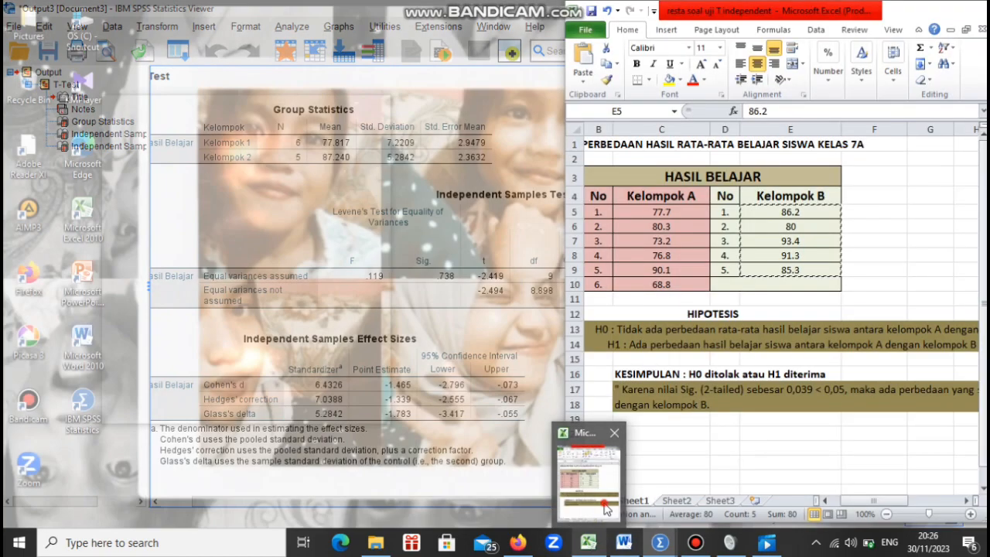
pyautogui.click(608, 508)
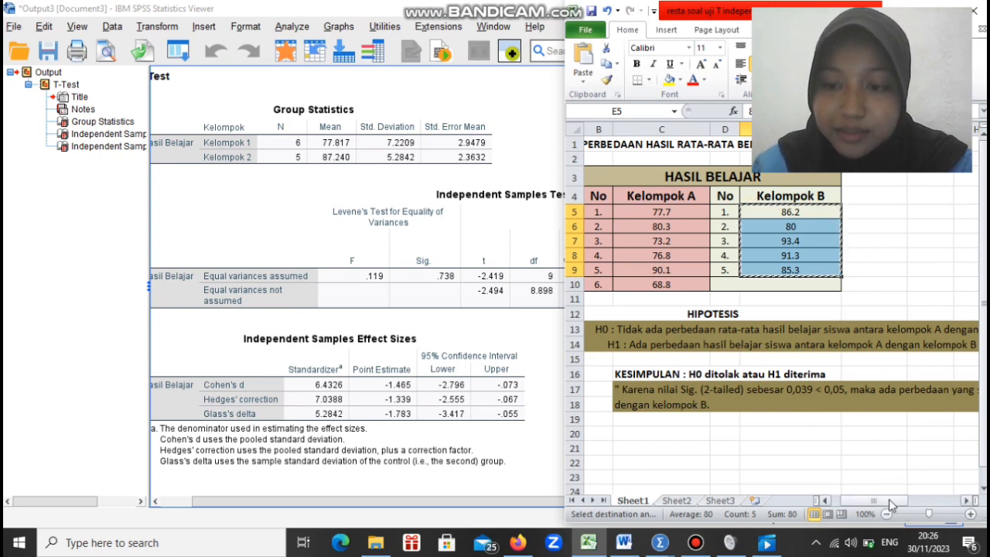
pyautogui.moveTo(889, 504); pyautogui.dragTo(897, 507)
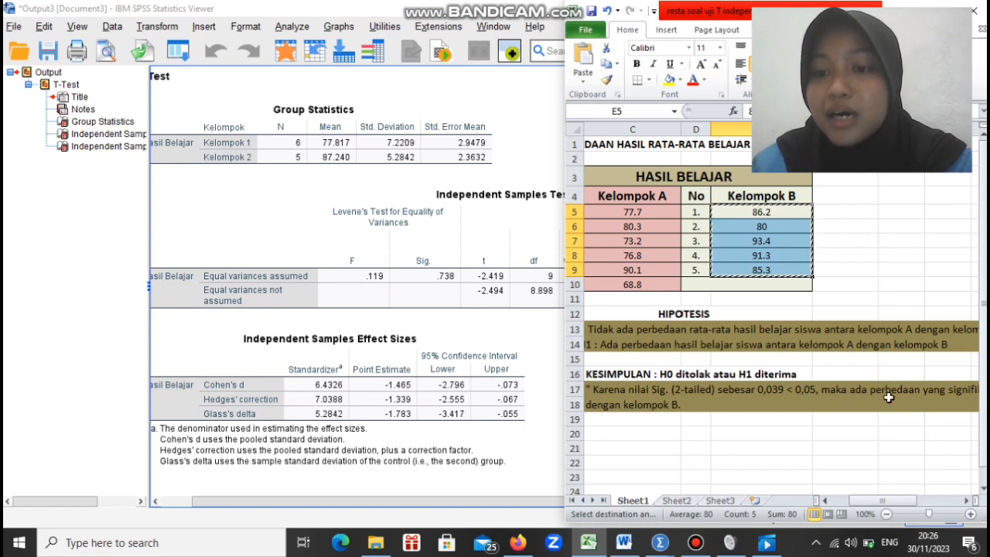
pyautogui.moveTo(888, 510); pyautogui.dragTo(903, 510)
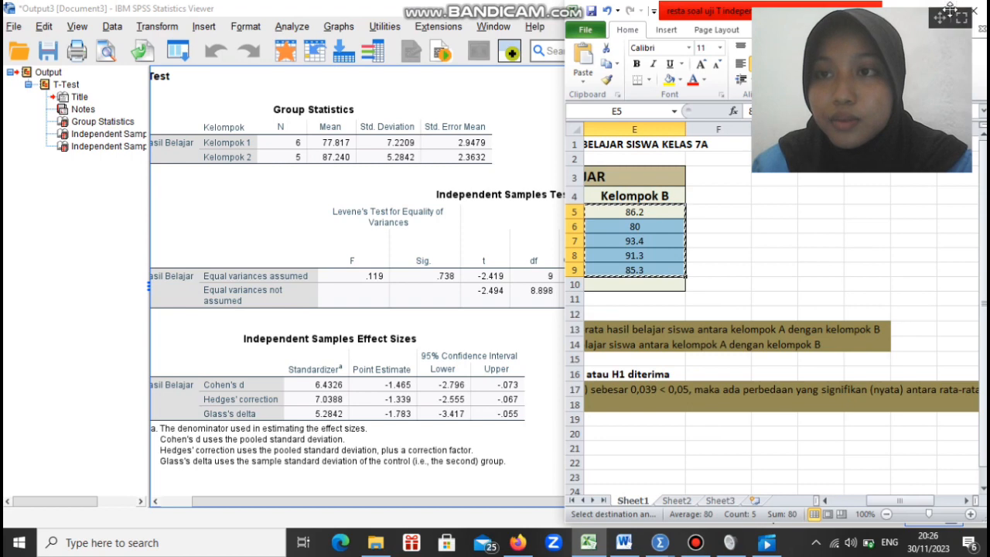
pyautogui.click(950, 8)
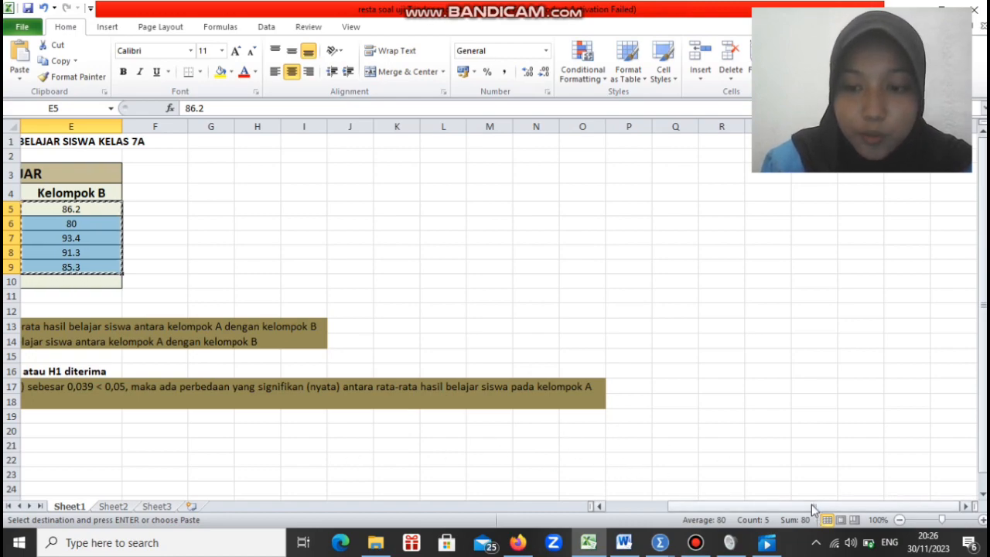
pyautogui.moveTo(812, 506); pyautogui.dragTo(741, 522)
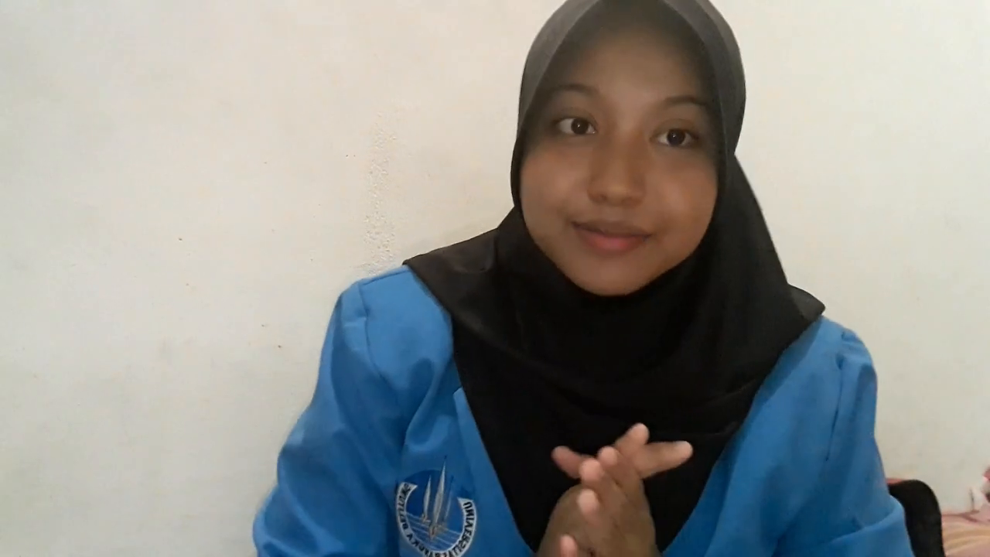